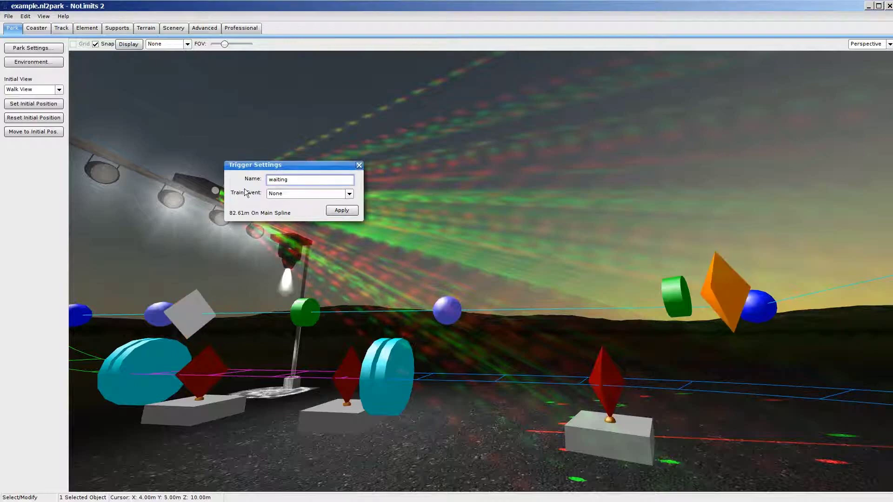
# Close the trigger settings and review the "laser" and "waiting" program blocks of lightPattern.nlvm in Notepad++.
pyautogui.click(358, 166)
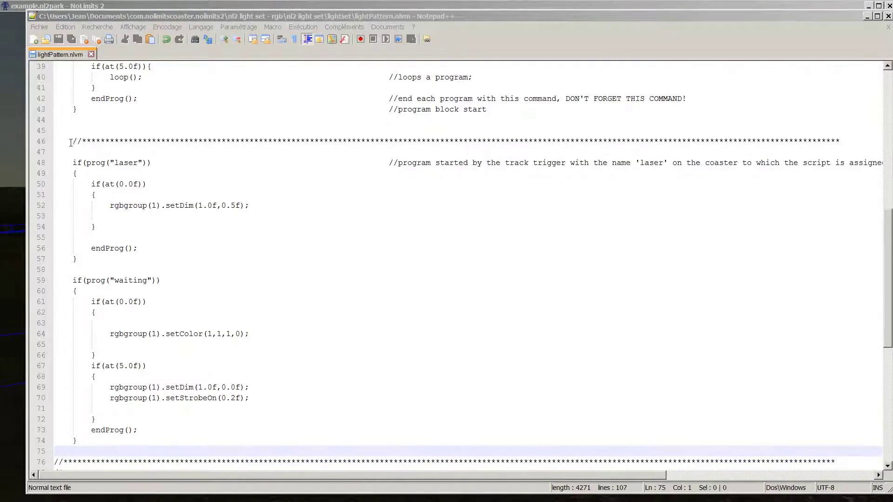
pyautogui.moveTo(71, 142); pyautogui.dragTo(297, 460)
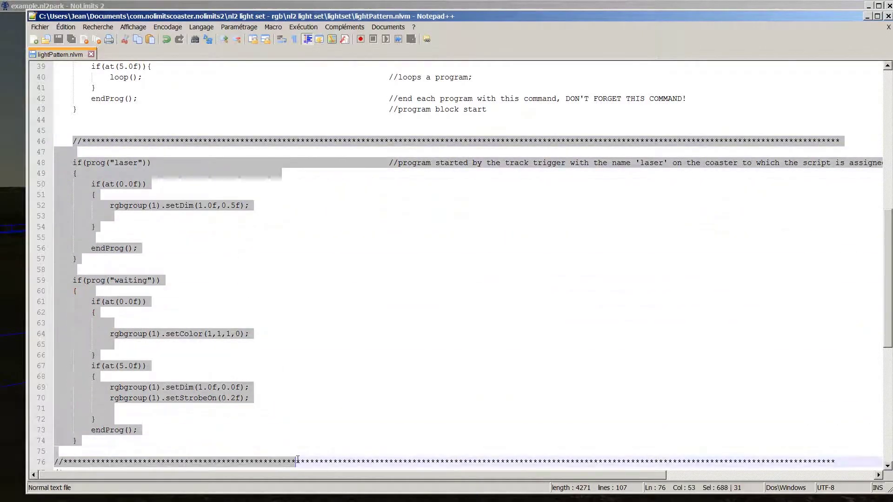
pyautogui.click(365, 227)
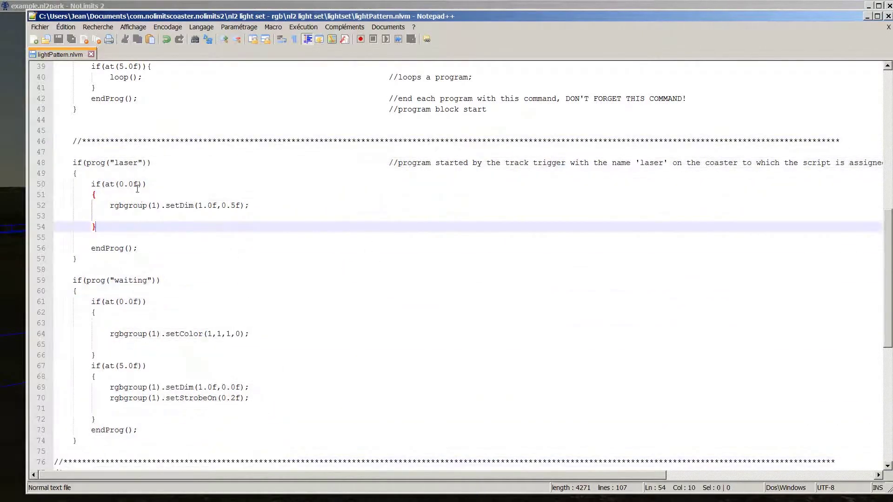
pyautogui.moveTo(69, 160); pyautogui.dragTo(170, 254)
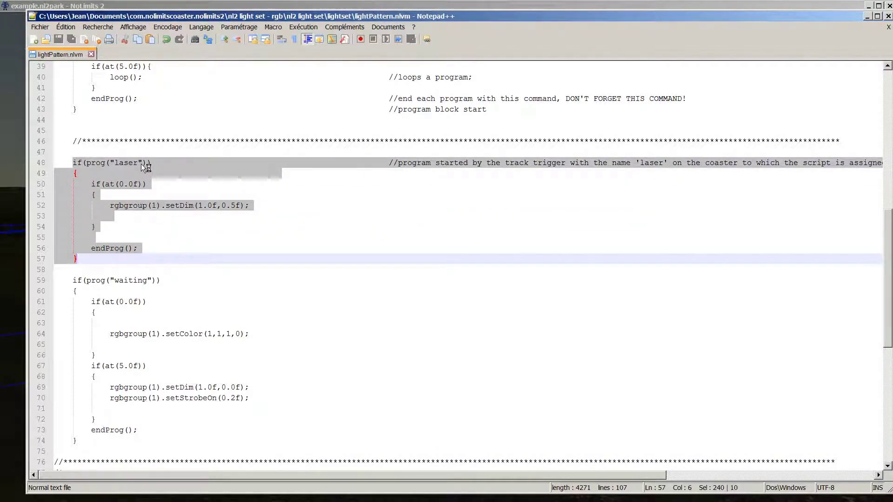
pyautogui.click(184, 163)
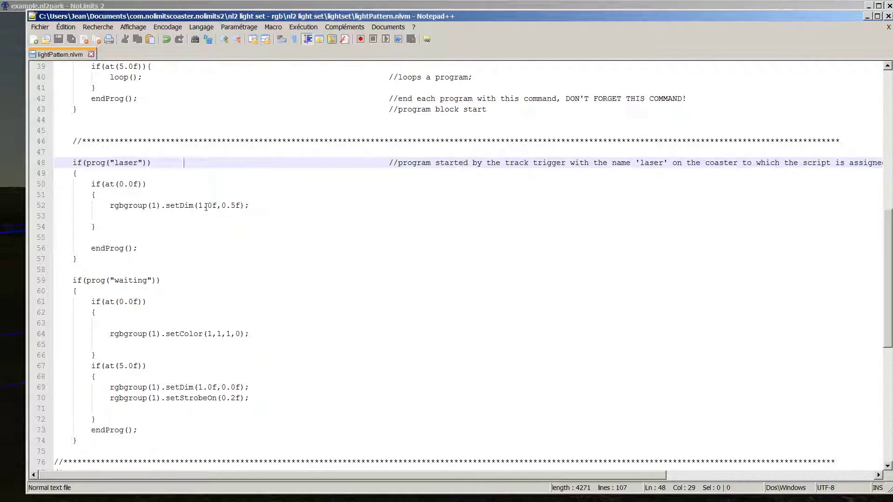
pyautogui.moveTo(69, 279); pyautogui.dragTo(196, 447)
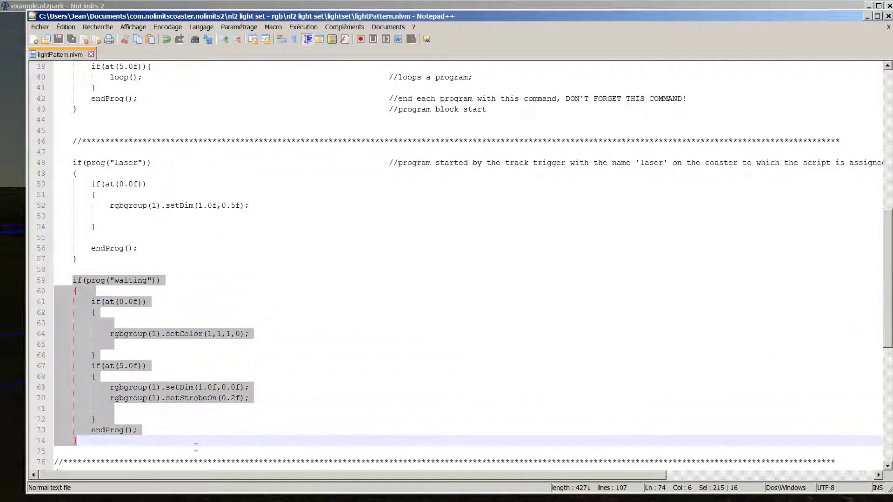
pyautogui.click(311, 118)
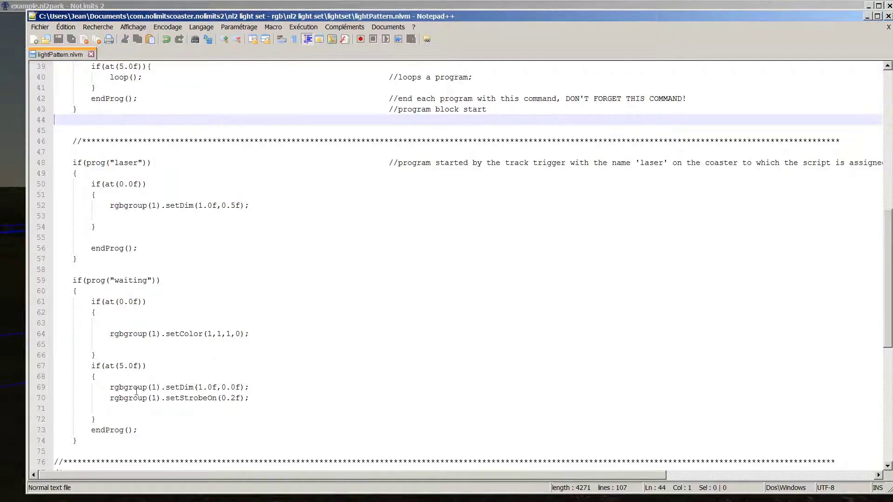
# Watch the light show in the NoLimits 2 simulation and look through the manual's contents listing for the light effect commands reference.
pyautogui.hotkey('alt', 'Tab')
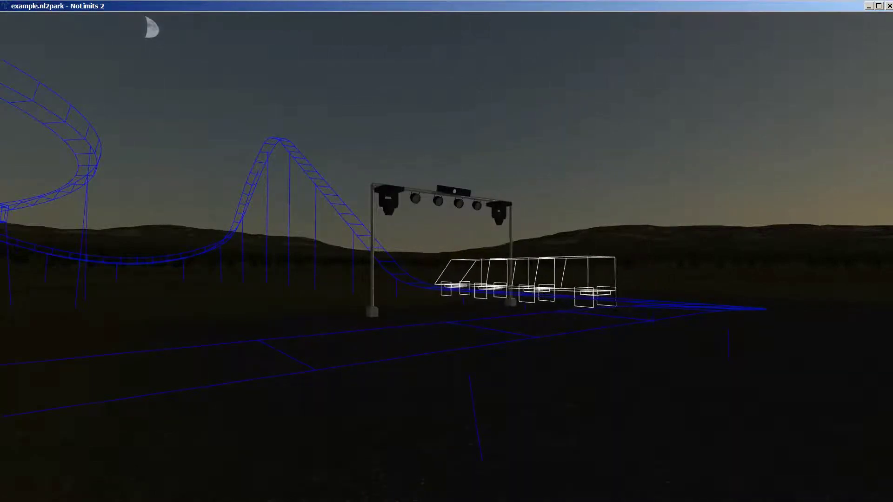
pyautogui.hotkey('alt', 'Tab')
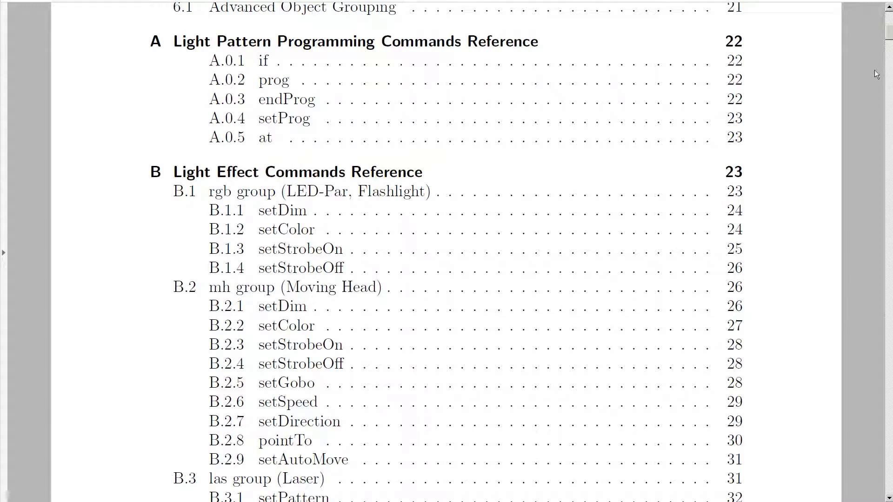
pyautogui.scroll(-6, 874, 74)
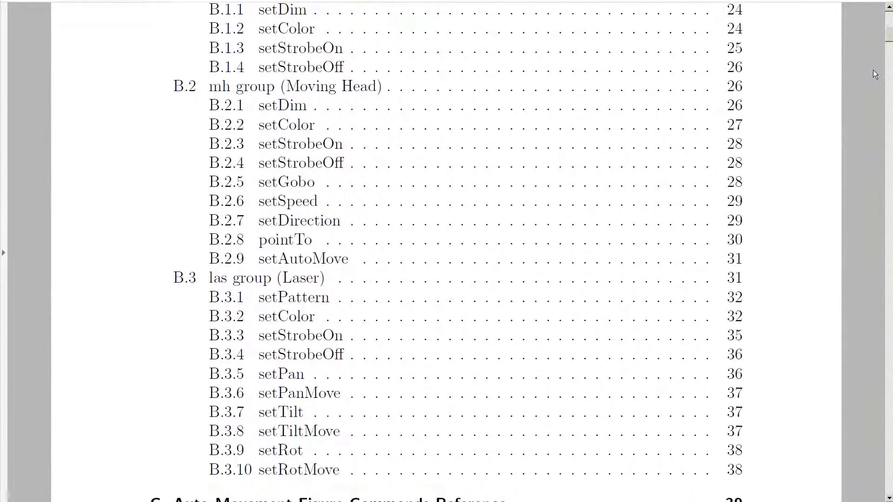
pyautogui.scroll(-2, 738, 94)
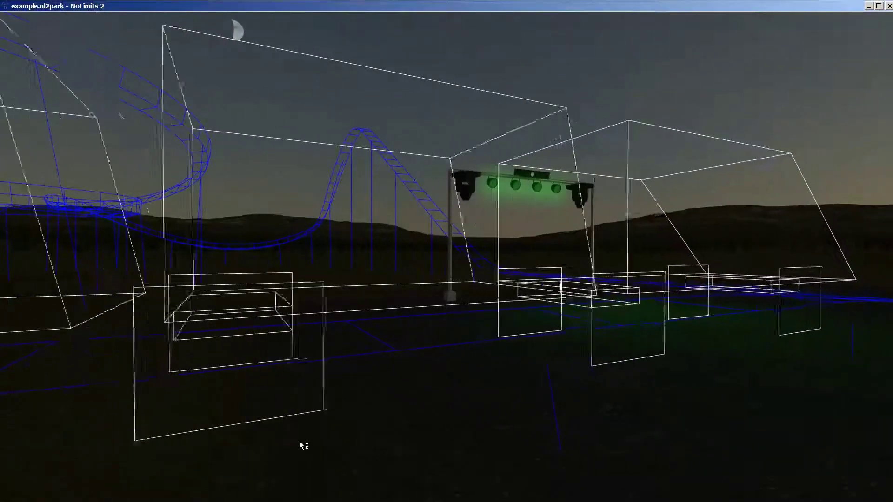
# Speed up the NoLimits 2 simulation and follow the train from the light truss towards the hill.
pyautogui.press('KP_Add')
pyautogui.press('KP_Add')
pyautogui.press('KP_Add')
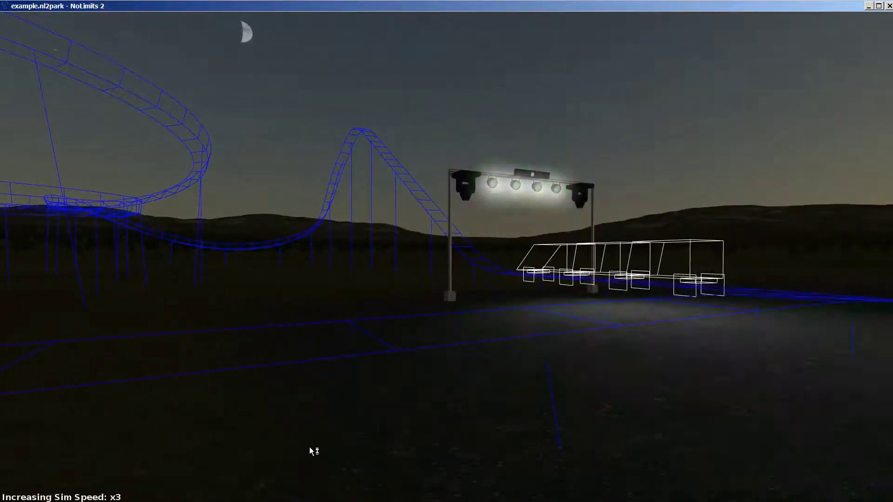
pyautogui.press('KP_Add')
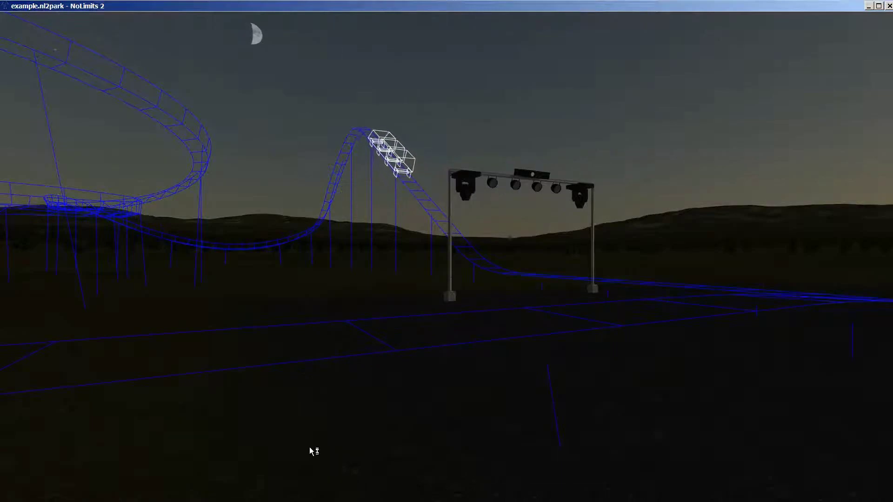
pyautogui.press('Left')
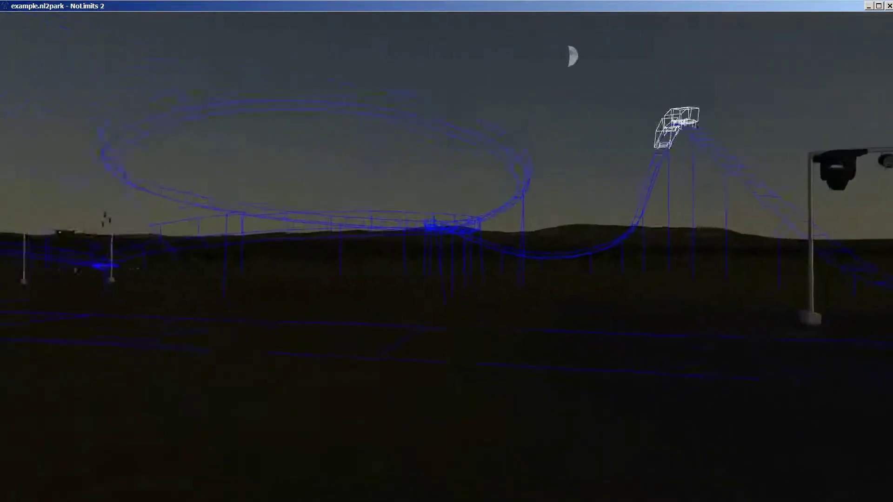
# Slow the simulation down and adjust its speed while watching the train travel round the rest of the track.
pyautogui.press('-')
pyautogui.press('-')
pyautogui.press('-')
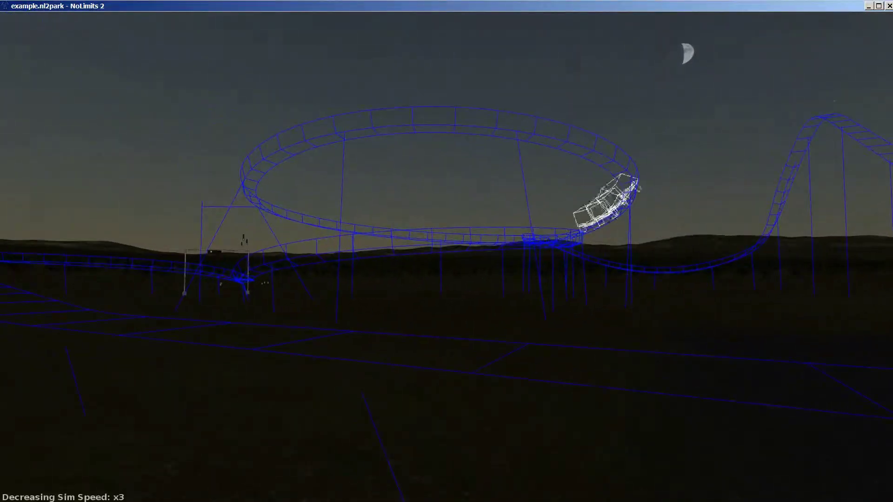
pyautogui.press('-')
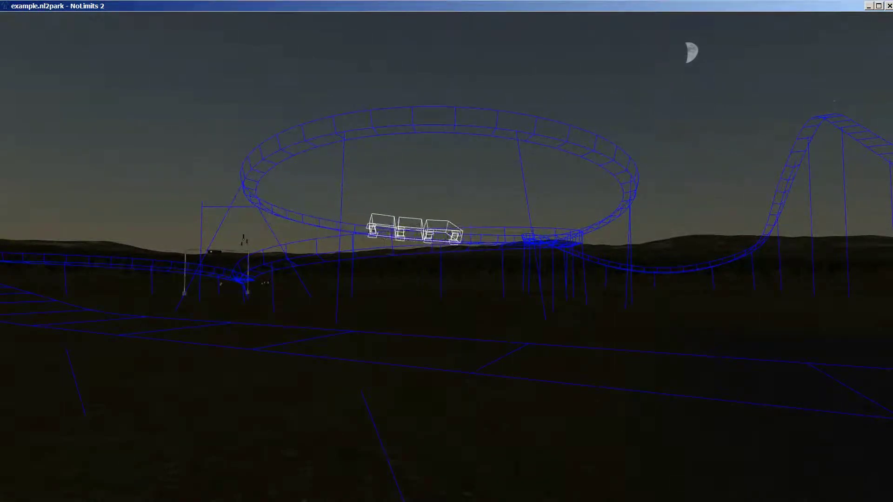
pyautogui.press('+')
pyautogui.press('-')
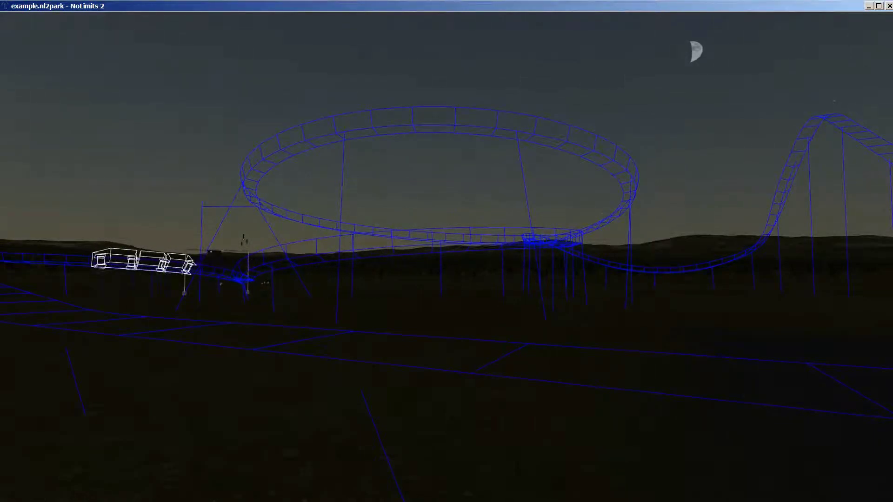
pyautogui.press('KP_Add')
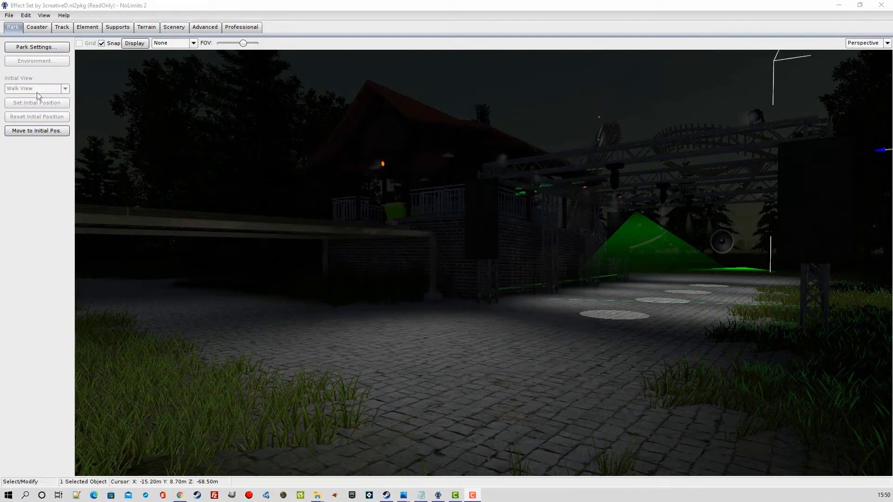
# Extract the Effect Set by 3creativeD package, keeping the proposed name and folder path.
pyautogui.click(9, 17)
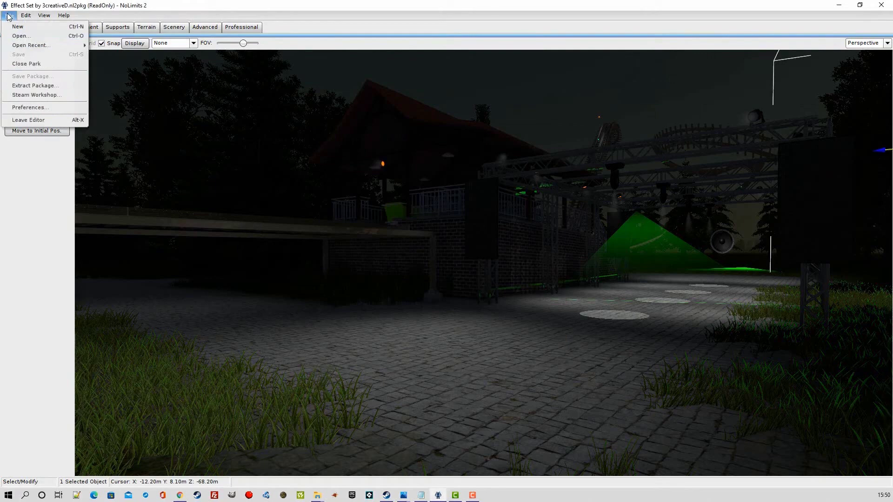
pyautogui.click(23, 87)
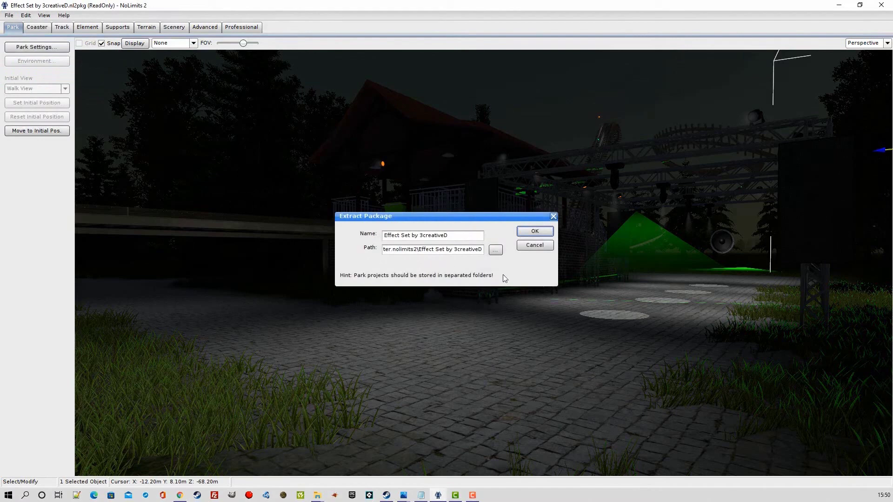
pyautogui.click(544, 233)
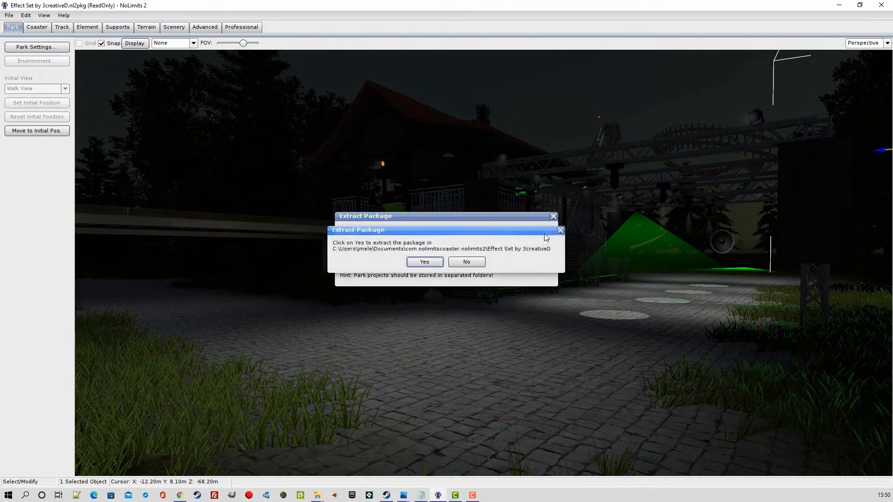
pyautogui.click(431, 264)
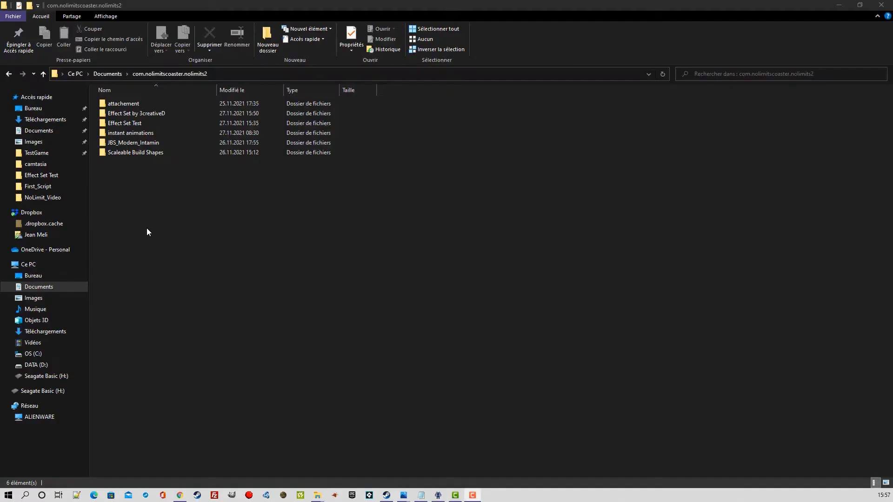
# In File Explorer, open the extracted Effect Set by 3creativeD folder, check its Effect Set subfolder and copy that subfolder.
pyautogui.doubleClick(104, 118)
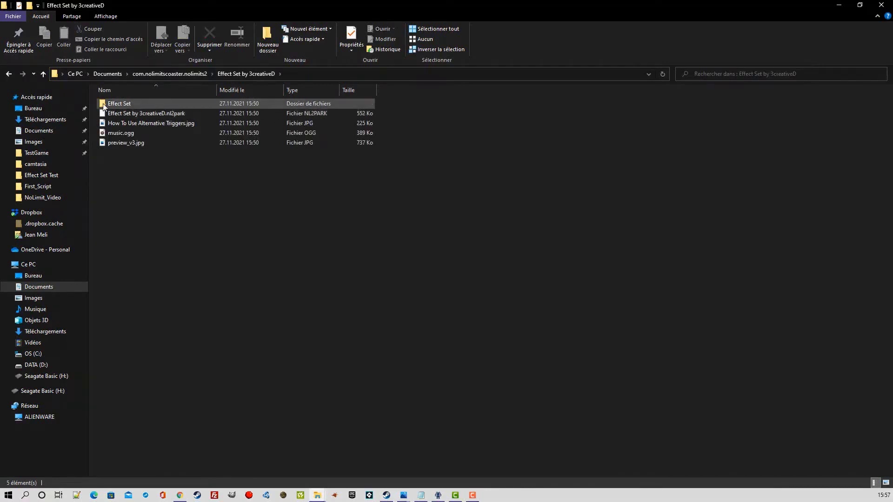
pyautogui.doubleClick(104, 106)
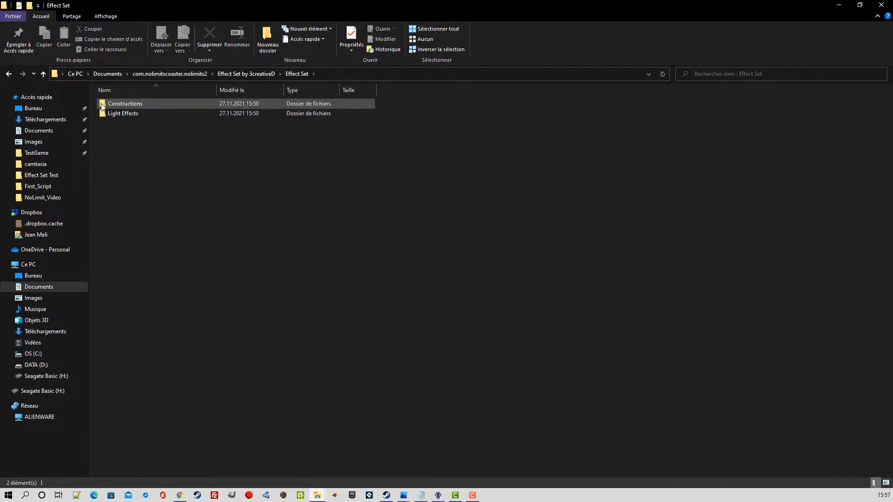
pyautogui.click(251, 73)
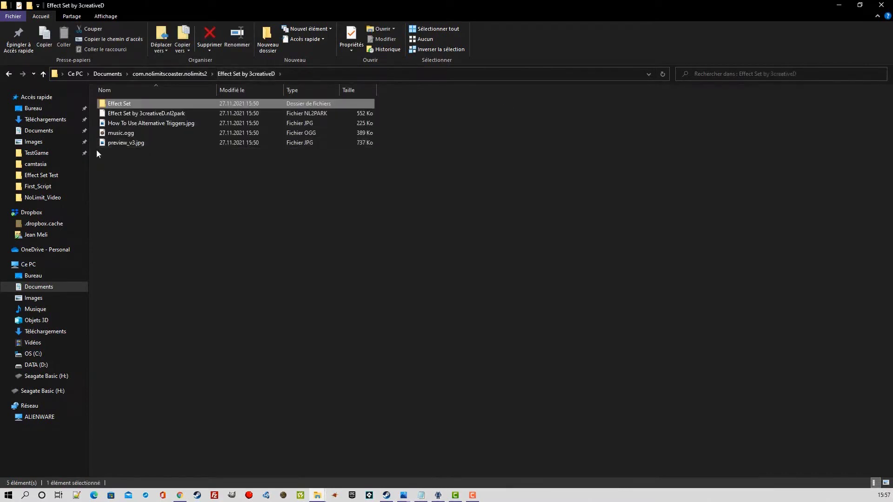
pyautogui.rightClick(102, 104)
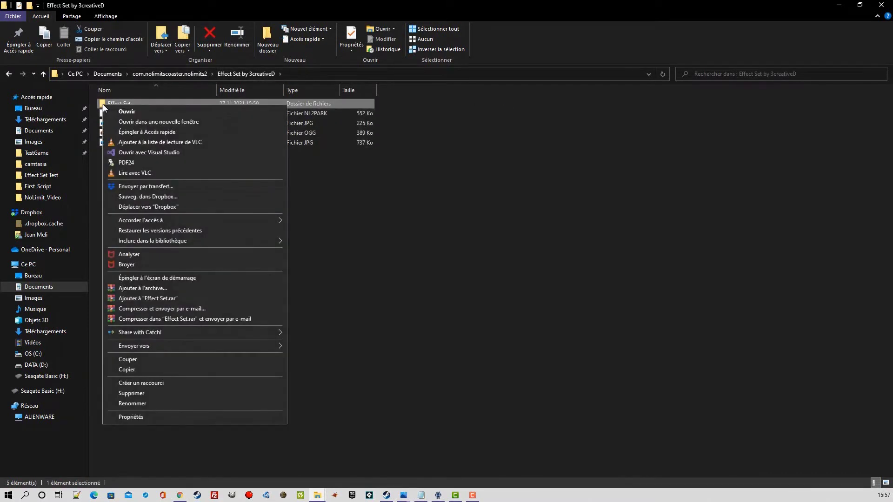
pyautogui.click(149, 368)
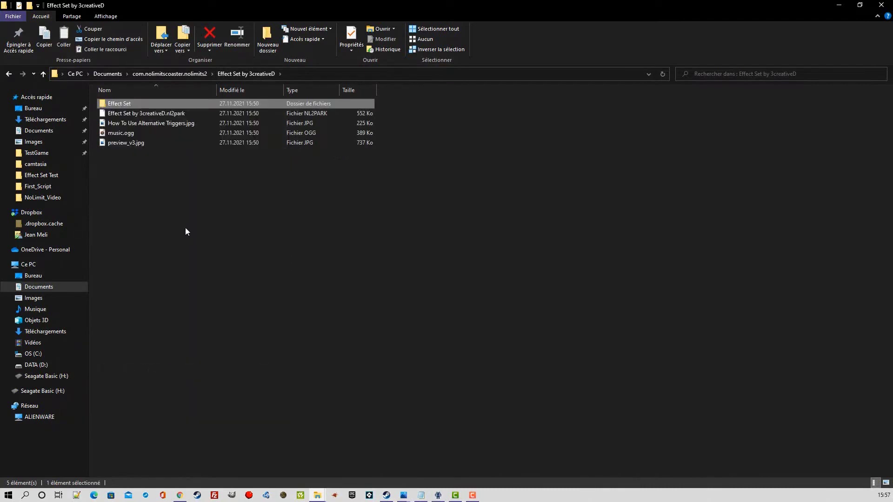
# Go to the Effect Set Test project folder and bring up the paste option for the copied Effect Set folder.
pyautogui.click(188, 76)
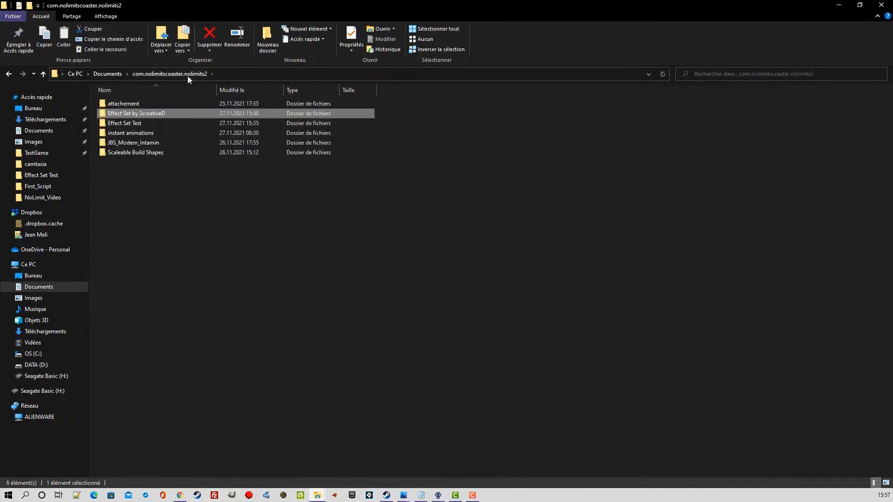
pyautogui.doubleClick(102, 124)
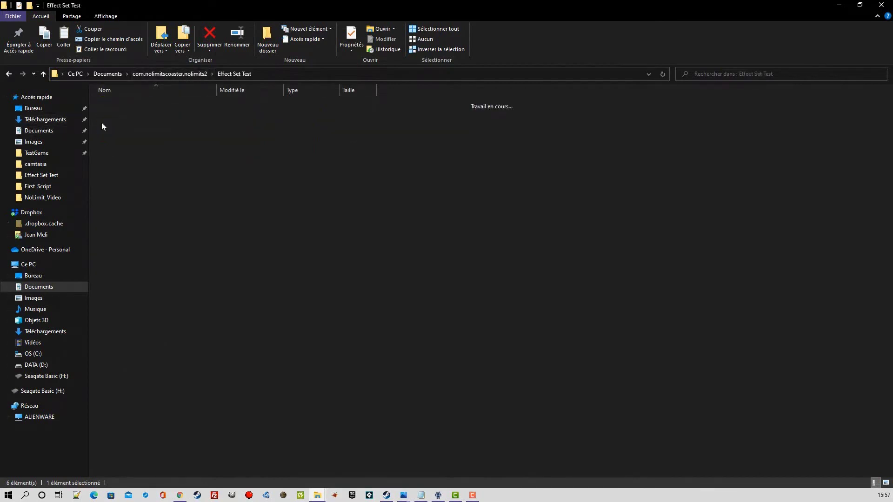
pyautogui.click(103, 103)
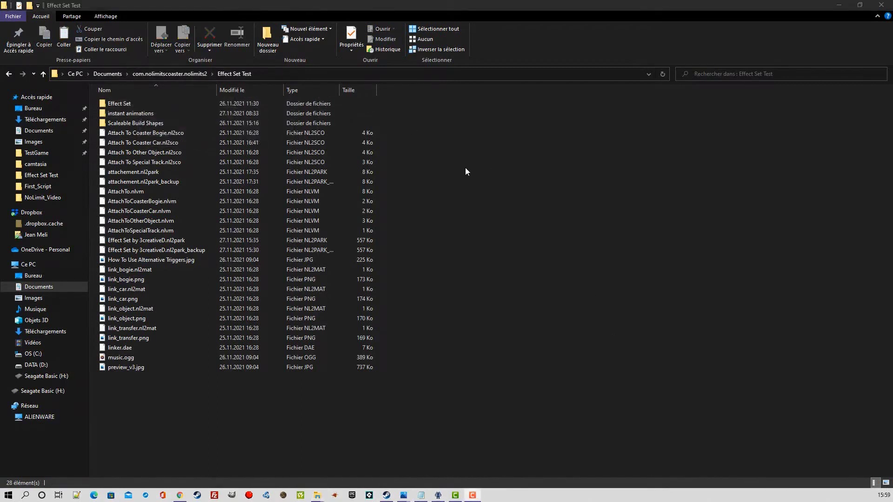
pyautogui.rightClick(465, 171)
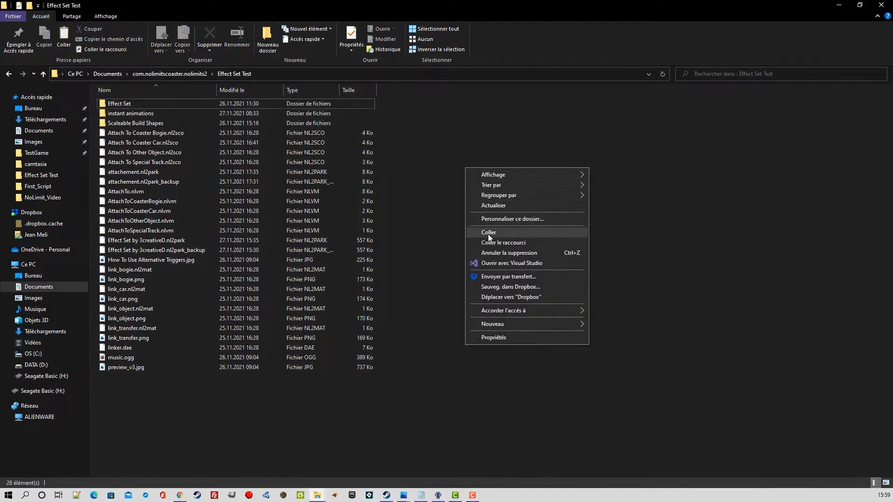
pyautogui.click(450, 240)
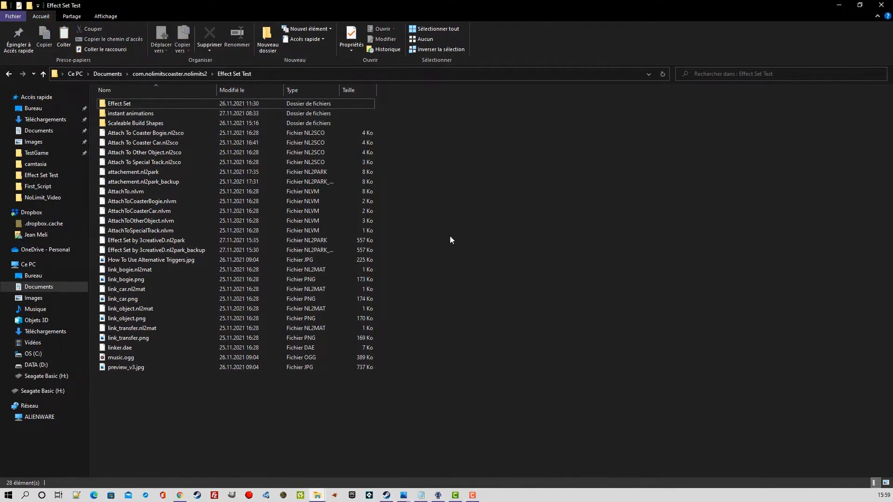
# Examine the Constructions and Light Effects subfolders of the Effect Set folder in Effect Set Test.
pyautogui.doubleClick(119, 103)
pyautogui.doubleClick(109, 106)
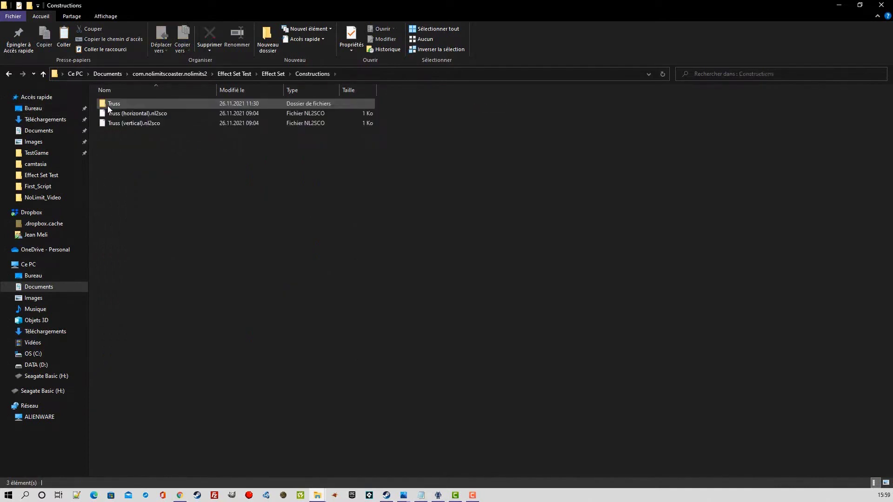
pyautogui.click(273, 74)
pyautogui.doubleClick(102, 114)
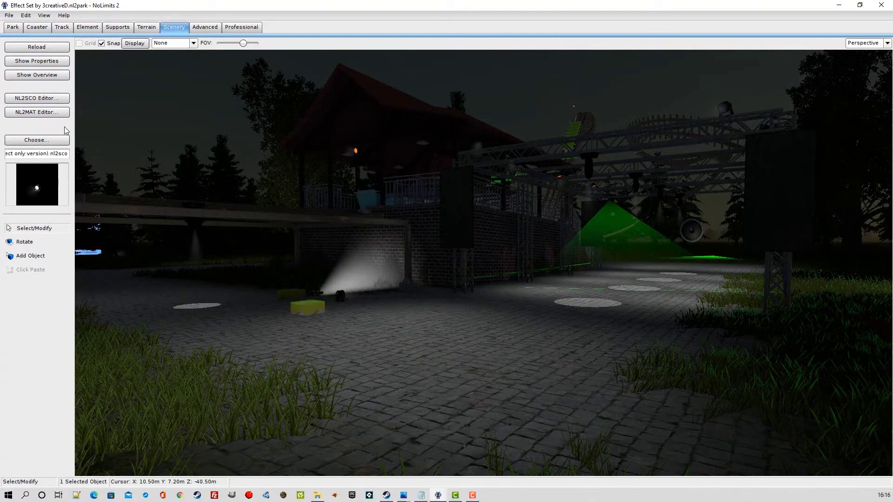
# Choose LED PAR (effect only version).nl2sco from the Effect Set's Light Effects folder as the scene object.
pyautogui.click(34, 141)
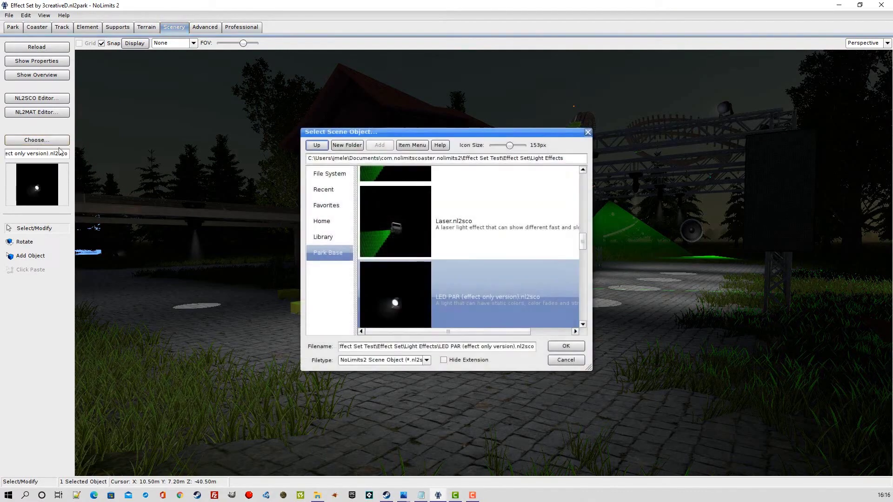
pyautogui.moveTo(584, 243); pyautogui.dragTo(588, 178)
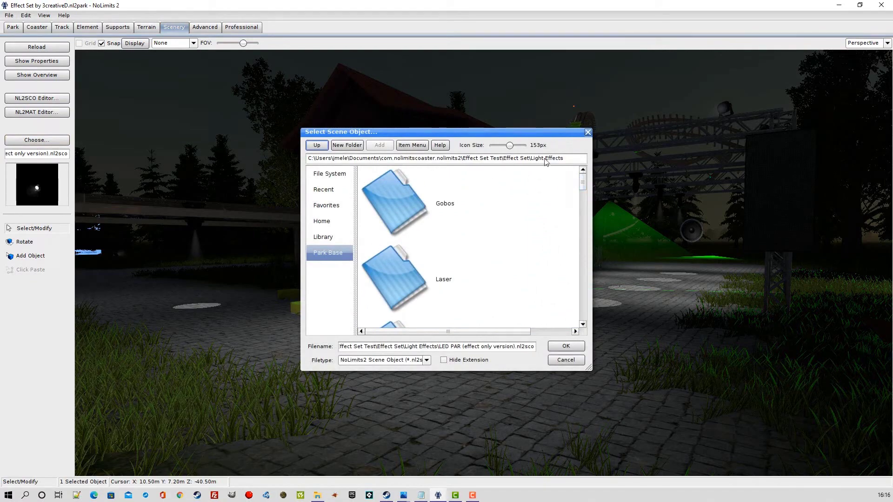
pyautogui.moveTo(584, 184); pyautogui.dragTo(585, 244)
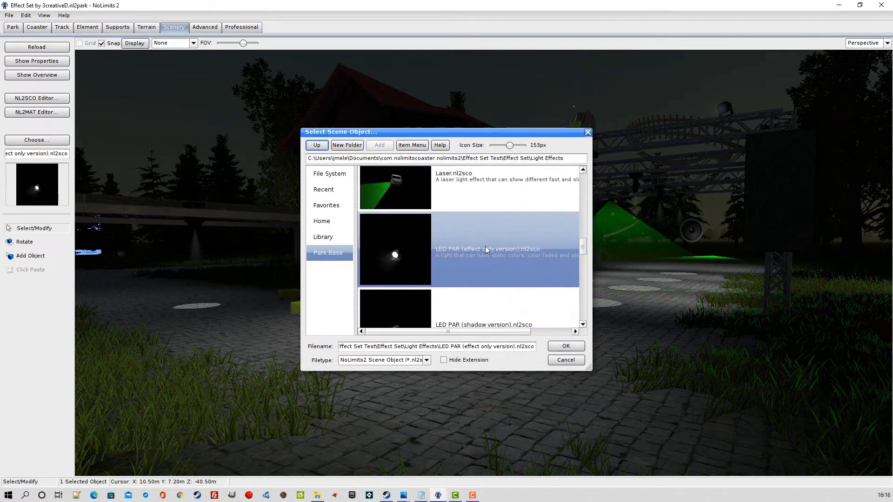
pyautogui.click(407, 251)
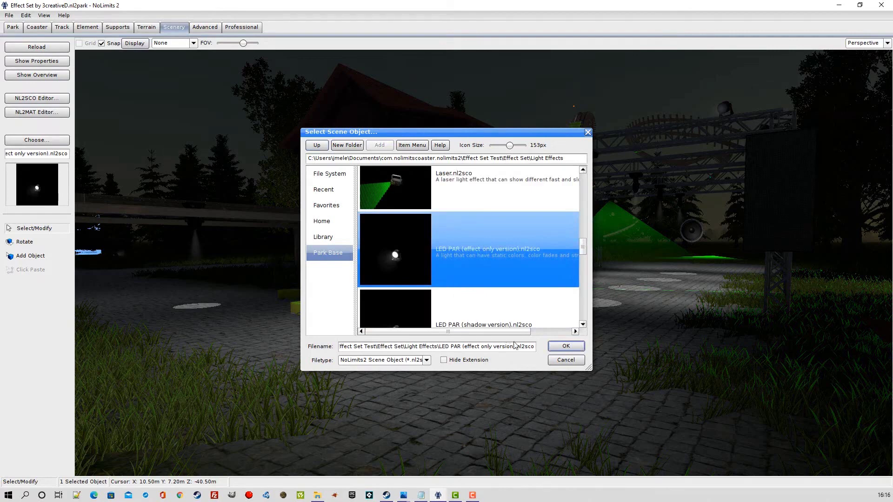
pyautogui.click(564, 347)
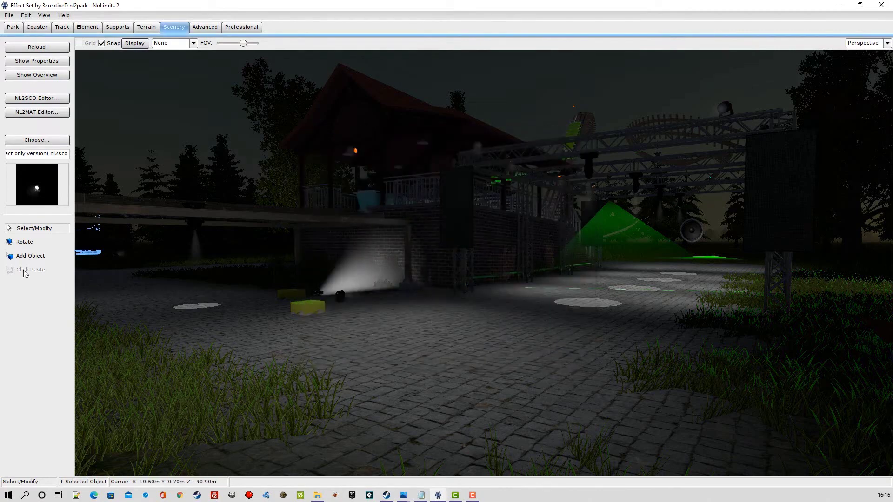
# Add the chosen LED PAR on the paved area in front of the brick building, about X 11 m, Z -61 m, and select it.
pyautogui.click(37, 255)
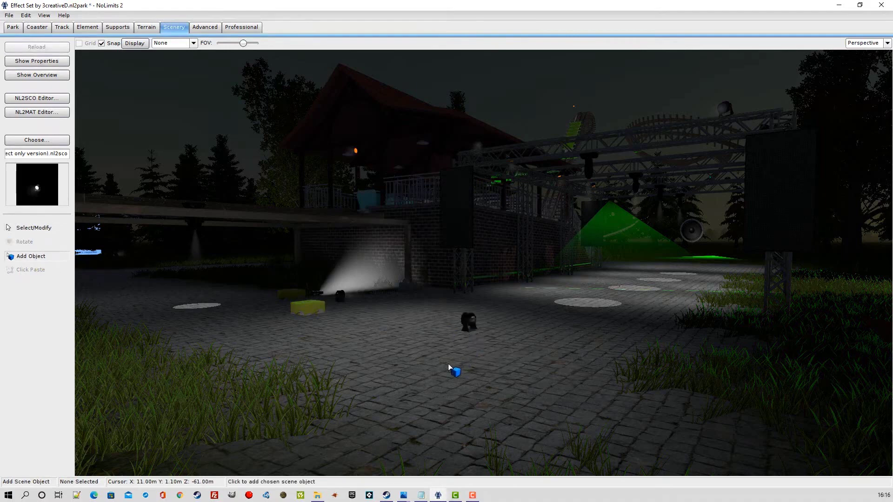
pyautogui.click(43, 230)
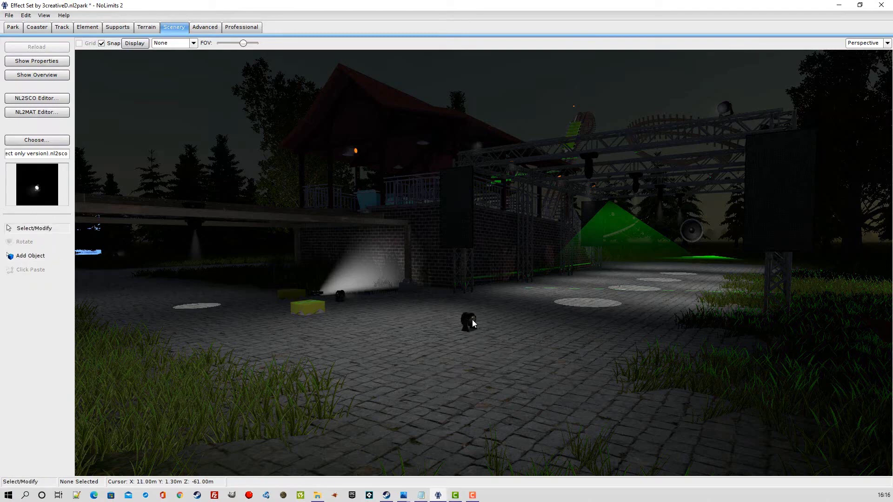
pyautogui.click(472, 321)
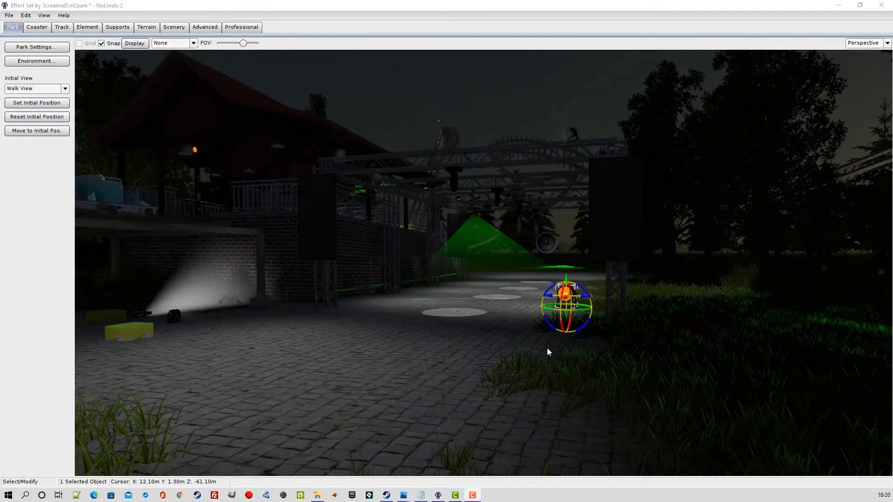
# Open the LED PAR's instance properties and review its color, intensity, color change, speed, fade and trigger settings.
pyautogui.doubleClick(564, 297)
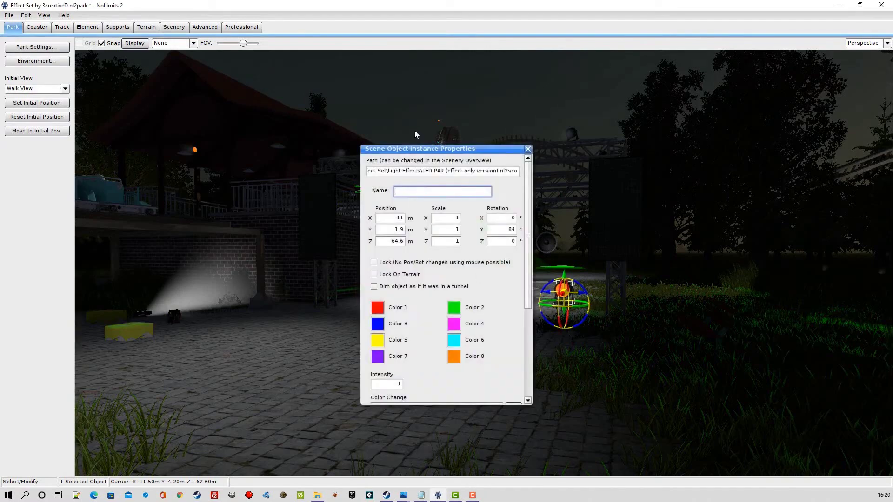
pyautogui.moveTo(411, 151); pyautogui.dragTo(315, 116)
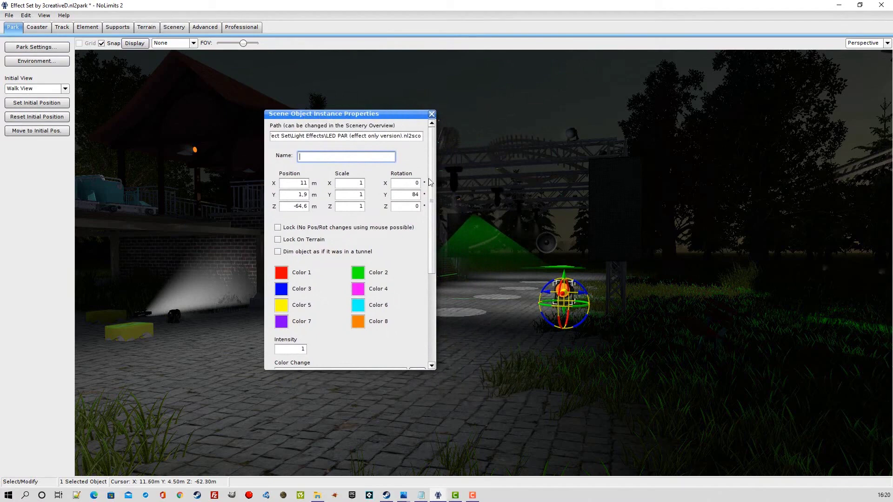
pyautogui.moveTo(432, 180); pyautogui.dragTo(444, 292)
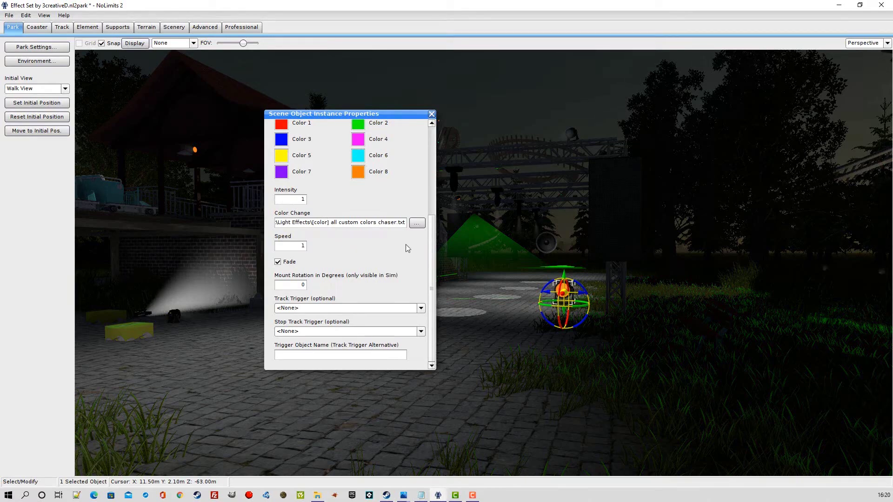
pyautogui.click(432, 179)
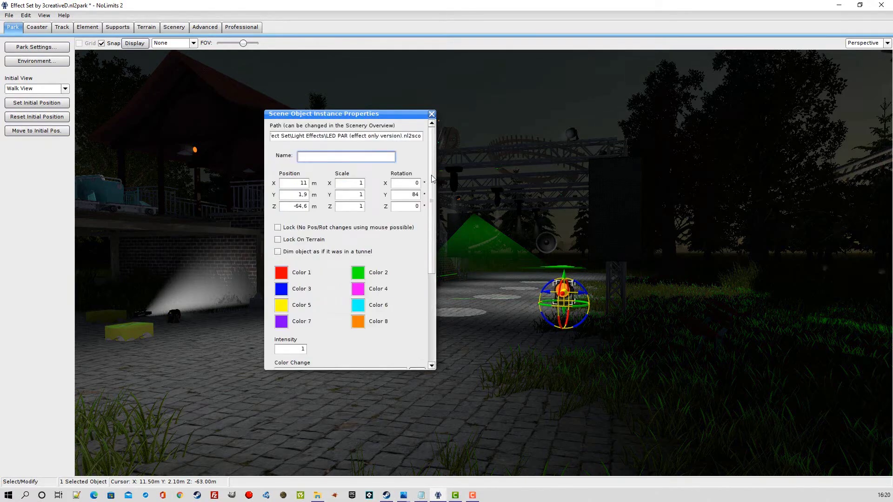
# Set Color 3 and Color 7 of the LED PAR to black.
pyautogui.click(282, 292)
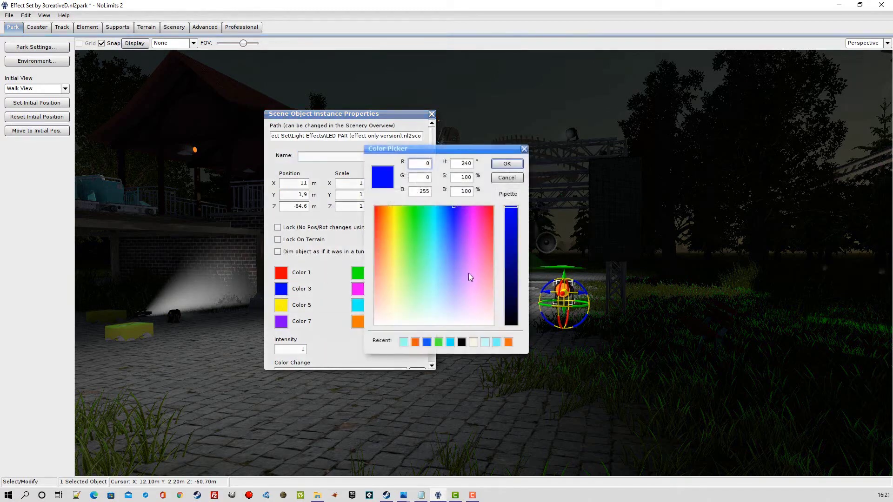
pyautogui.moveTo(509, 218); pyautogui.dragTo(512, 325)
pyautogui.click(509, 163)
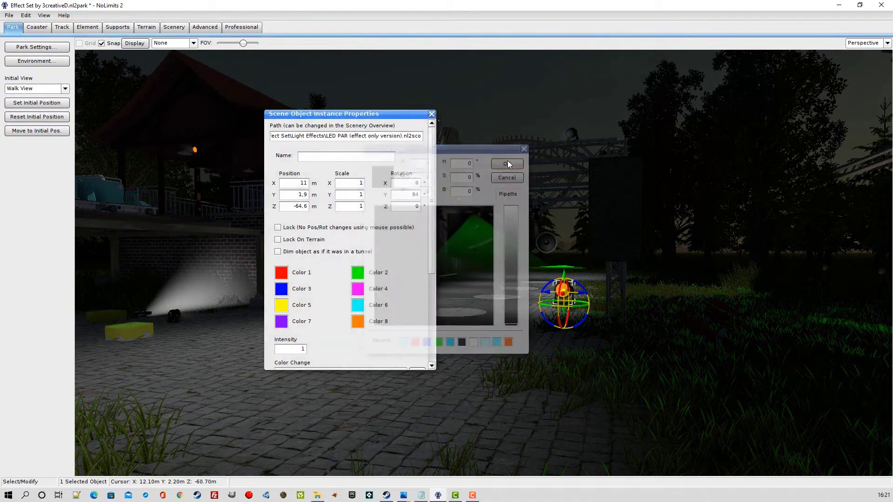
pyautogui.click(281, 322)
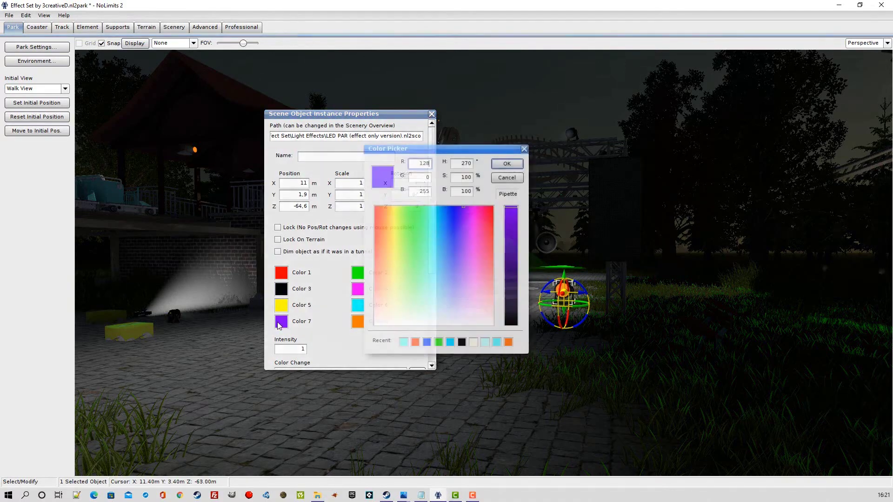
pyautogui.moveTo(506, 214); pyautogui.dragTo(535, 334)
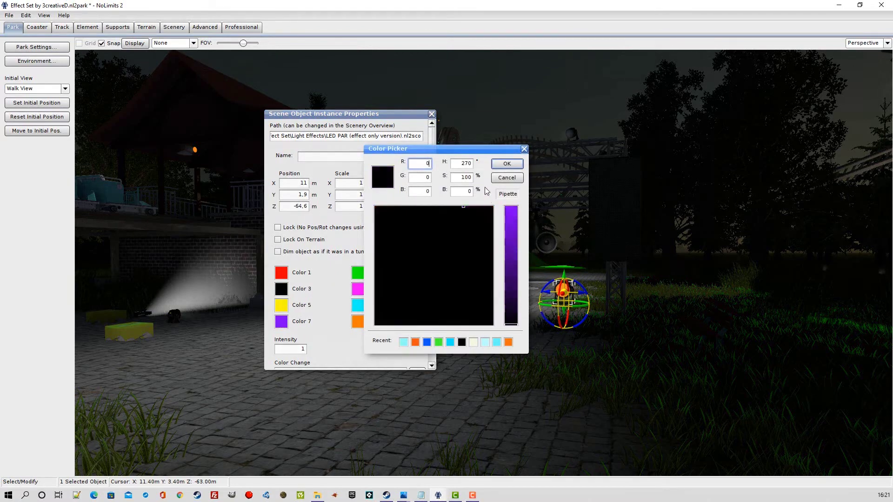
pyautogui.click(507, 163)
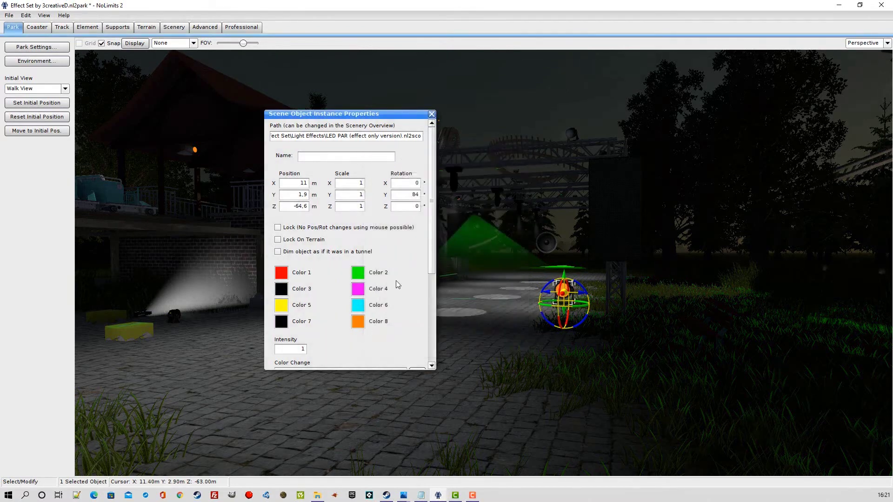
# Set Color 4 and Color 8 of the LED PAR to black, reusing the recent black swatch.
pyautogui.click(358, 289)
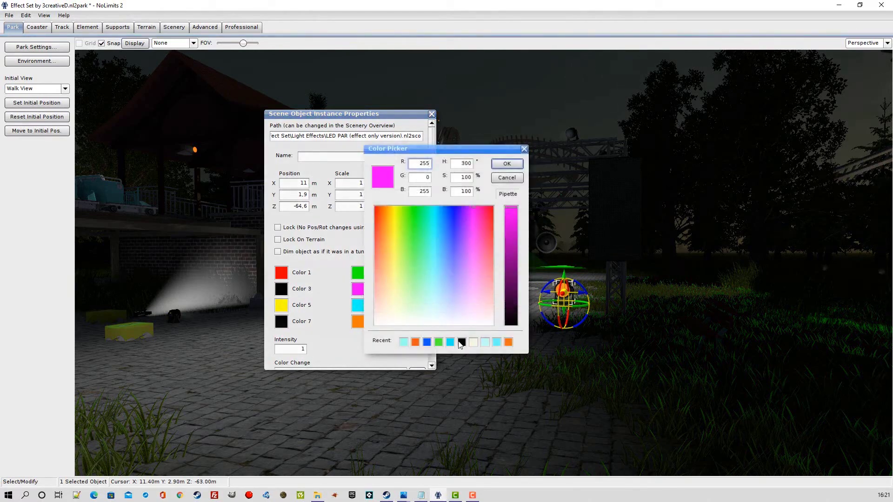
pyautogui.click(462, 342)
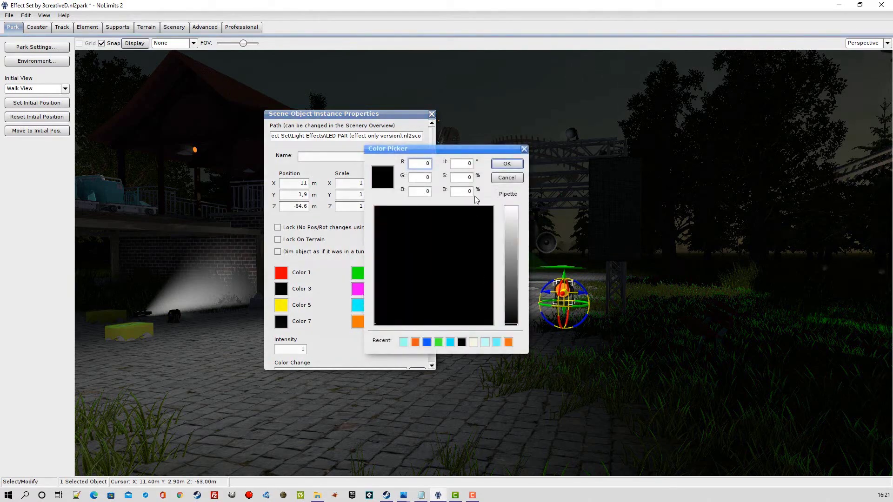
pyautogui.click(503, 165)
pyautogui.click(358, 324)
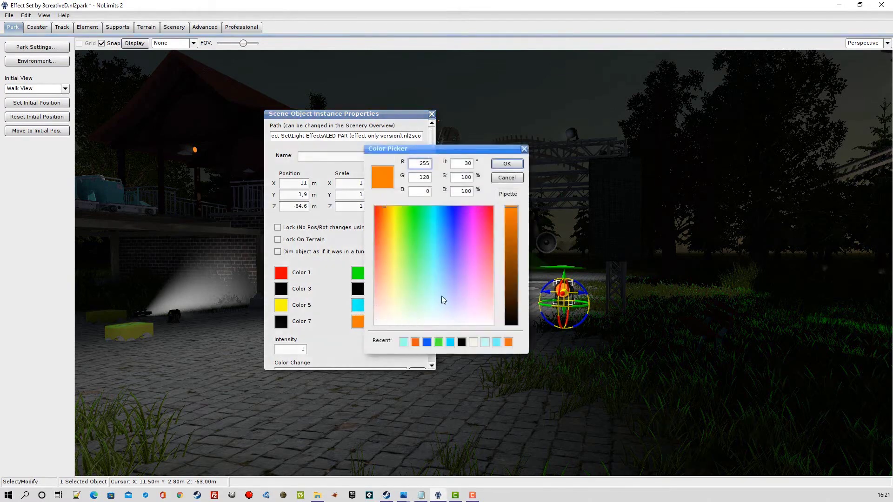
pyautogui.click(461, 343)
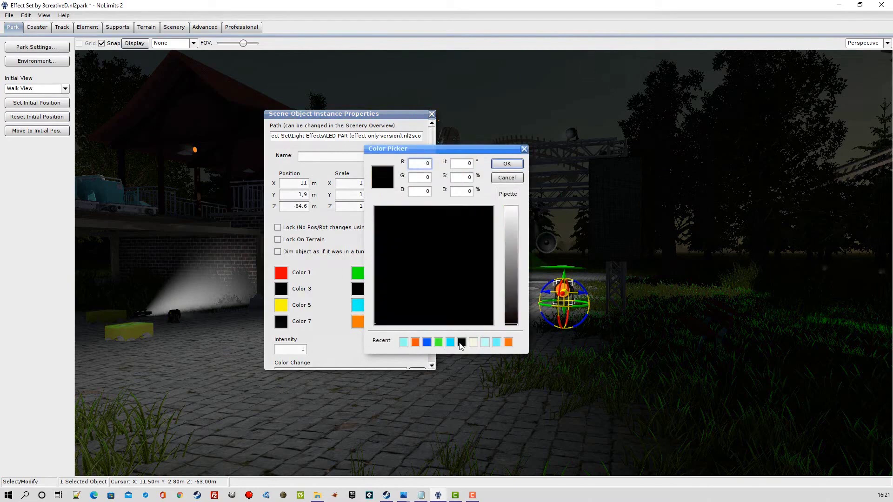
pyautogui.click(508, 165)
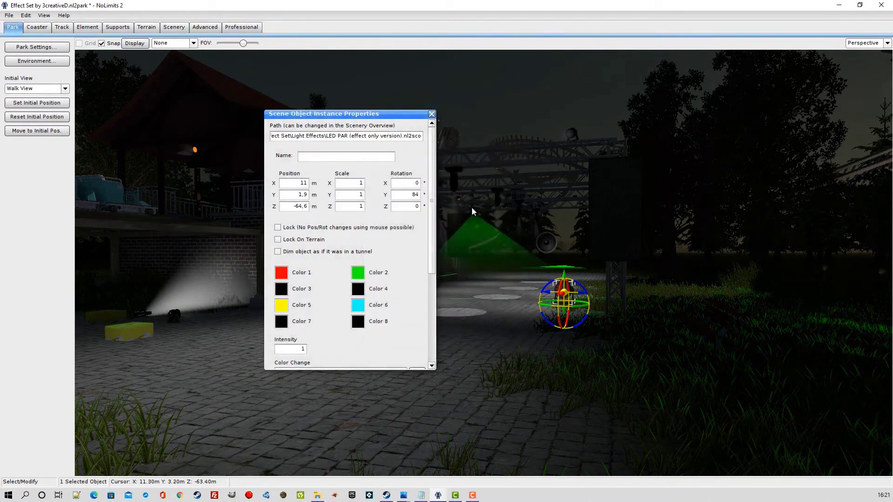
# Set the LED PAR's Speed to 2, close its properties and leave the editor.
pyautogui.moveTo(432, 235); pyautogui.dragTo(447, 308)
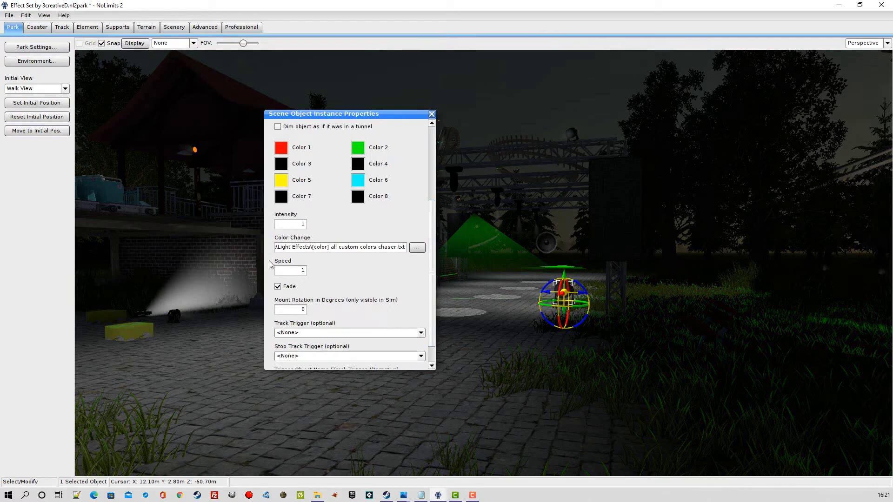
pyautogui.click(296, 273)
pyautogui.click(431, 114)
pyautogui.click(9, 15)
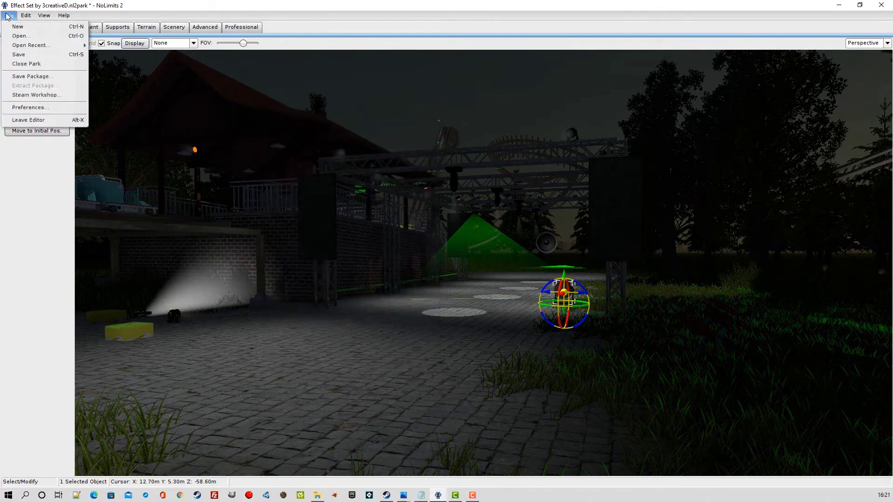
pyautogui.click(47, 120)
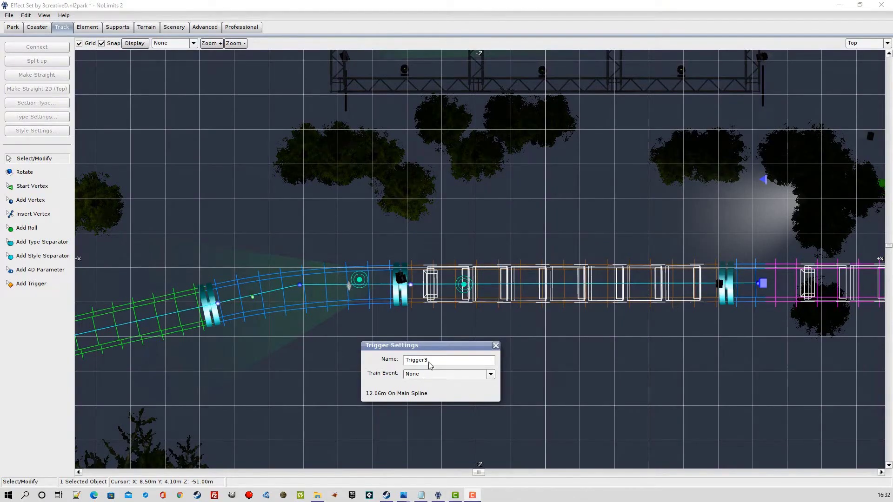
# Close the Trigger3 settings and assign Light/Trigger3 as the LED PAR's Track Trigger.
pyautogui.click(496, 346)
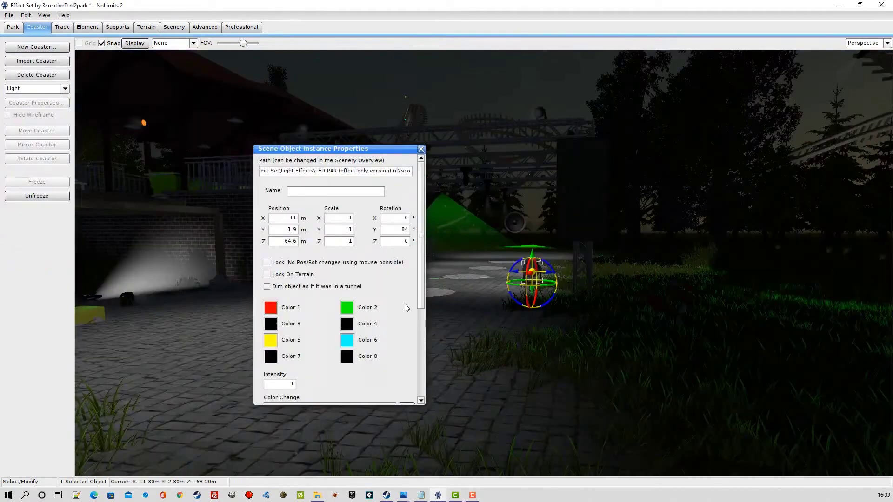
pyautogui.scroll(-5, 424, 309)
pyautogui.moveTo(424, 309); pyautogui.dragTo(427, 365)
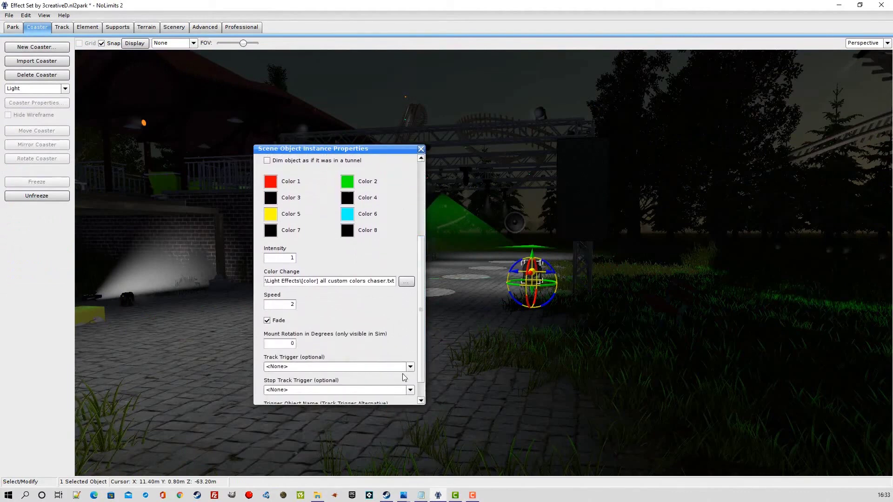
pyautogui.click(410, 366)
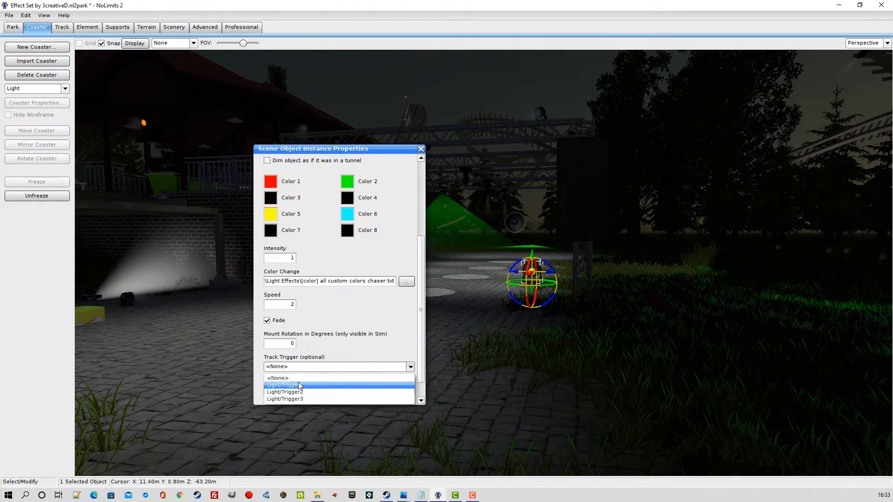
pyautogui.click(288, 399)
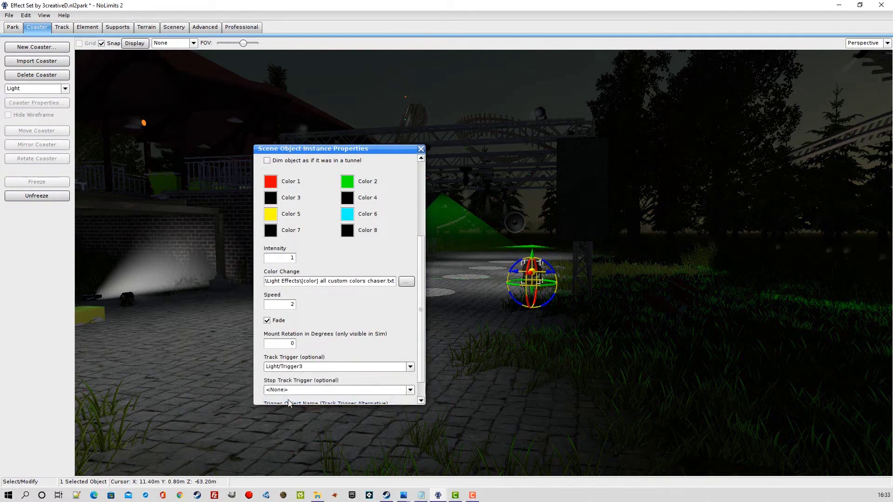
pyautogui.click(421, 149)
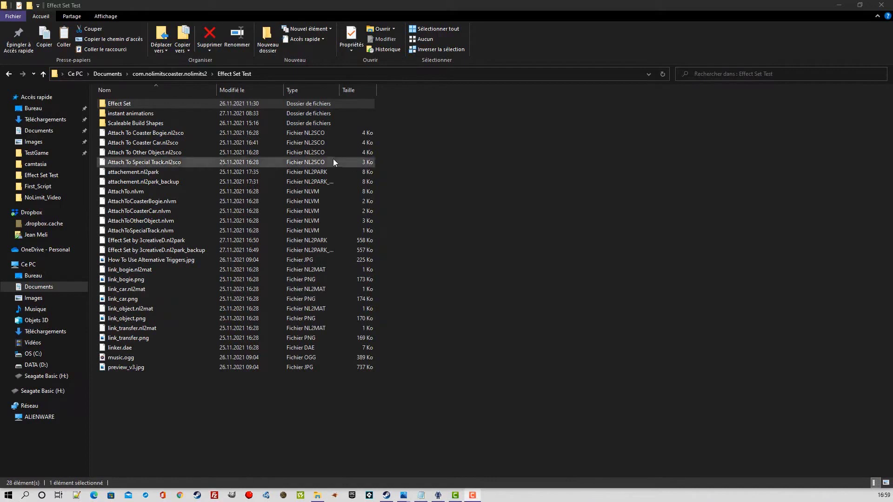
# In File Explorer, open the instant animations folder inside Effect Set Test.
pyautogui.doubleClick(104, 115)
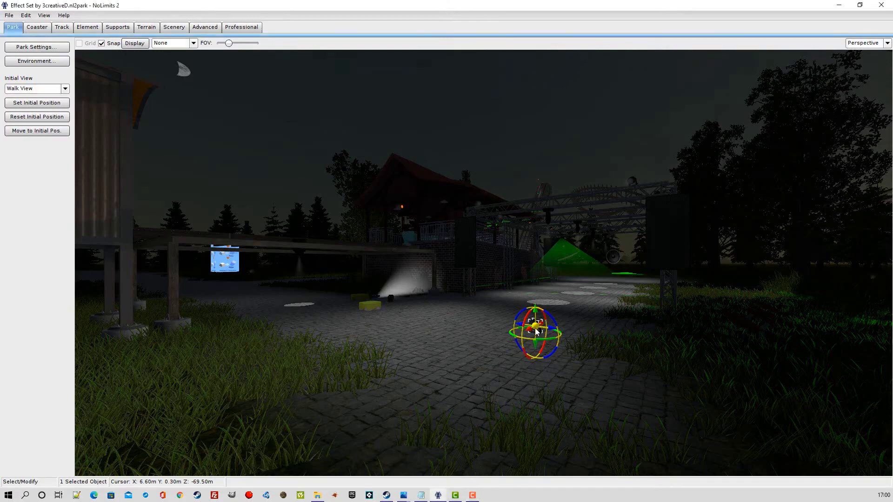
# In NoLimits 2, open the LED PAR's instance properties and review its track trigger, stop track trigger and name.
pyautogui.doubleClick(536, 331)
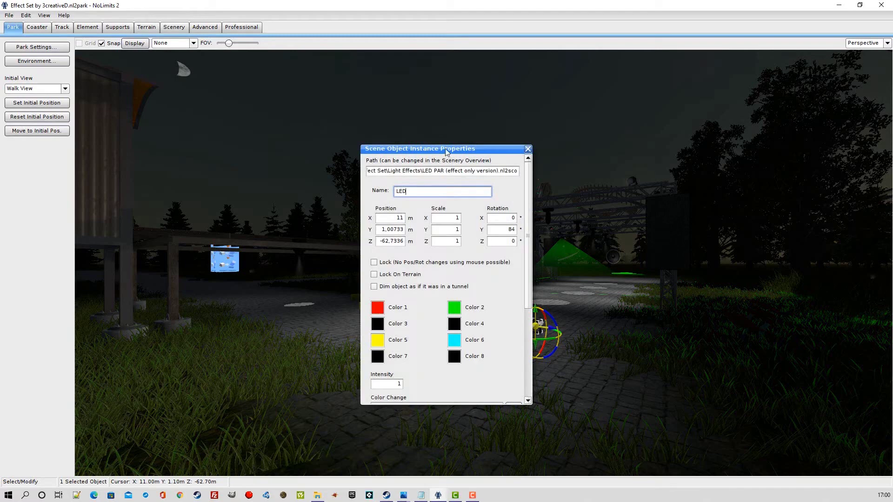
pyautogui.moveTo(446, 151); pyautogui.dragTo(353, 109)
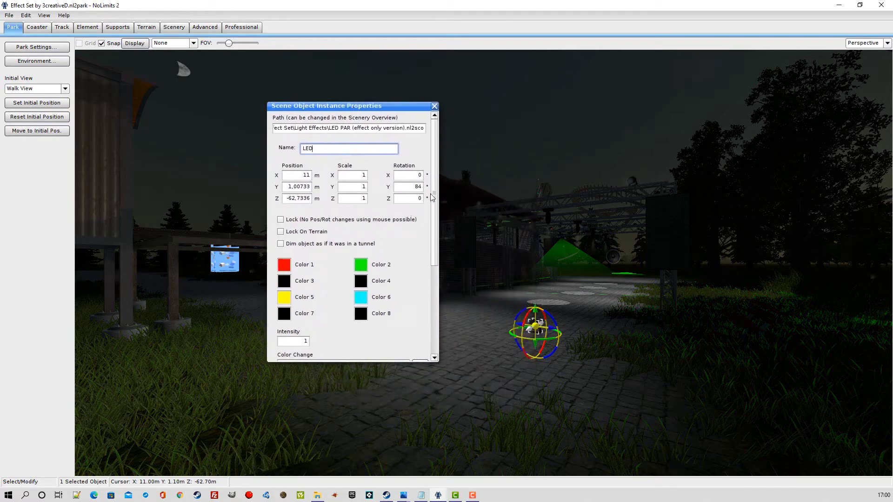
pyautogui.moveTo(432, 196); pyautogui.dragTo(437, 287)
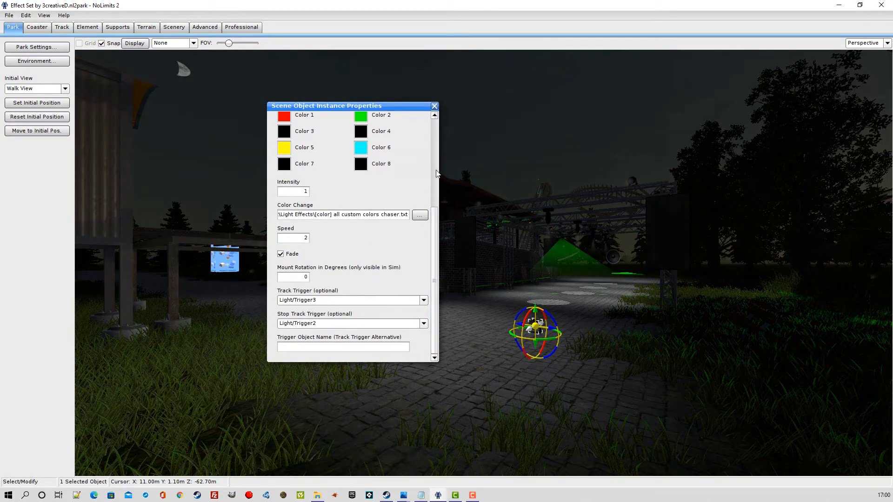
pyautogui.click(435, 132)
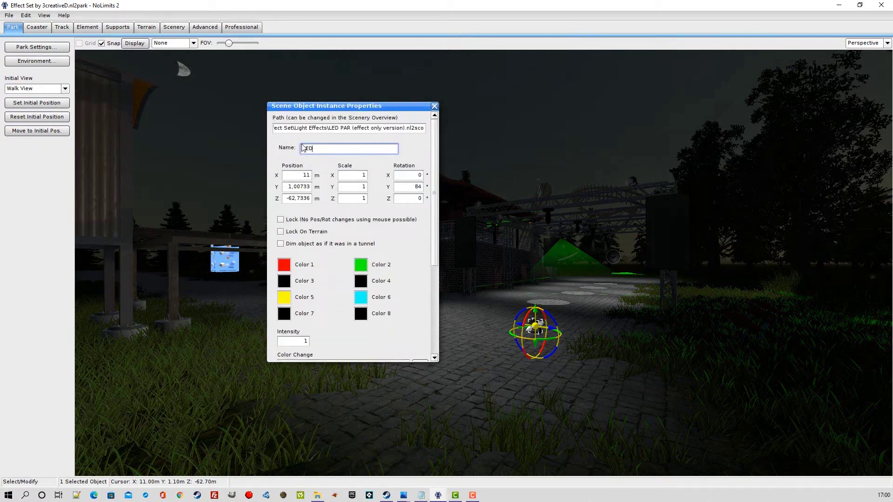
# Close the LED PAR's properties and choose Track Triggered SCO Animation Setup.nl2sco from the park's instant animations folder as the scene object.
pyautogui.click(433, 106)
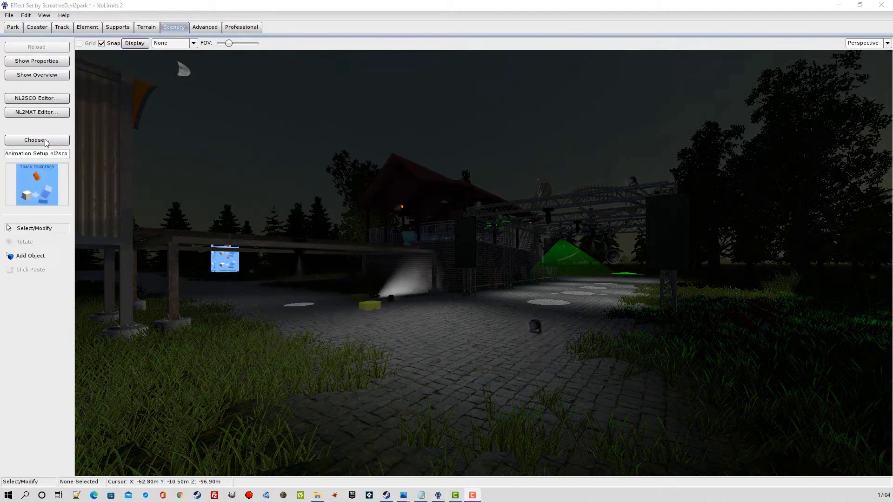
pyautogui.click(38, 140)
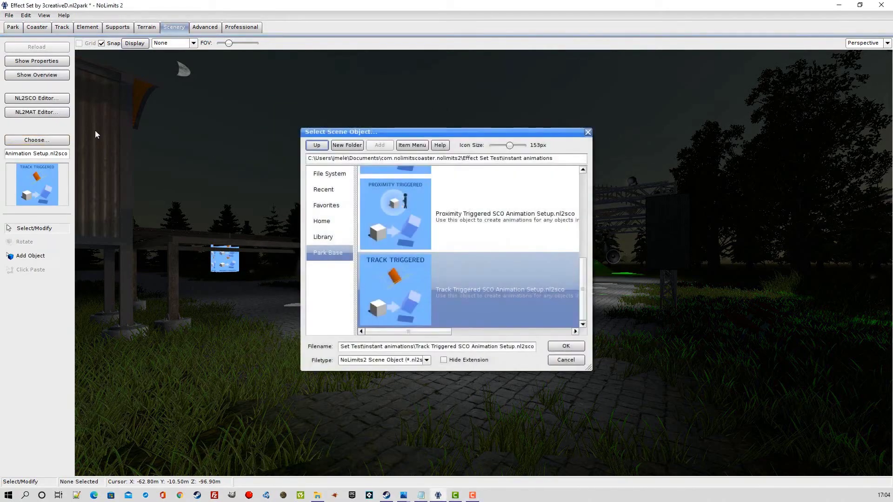
pyautogui.scroll(5, 582, 186)
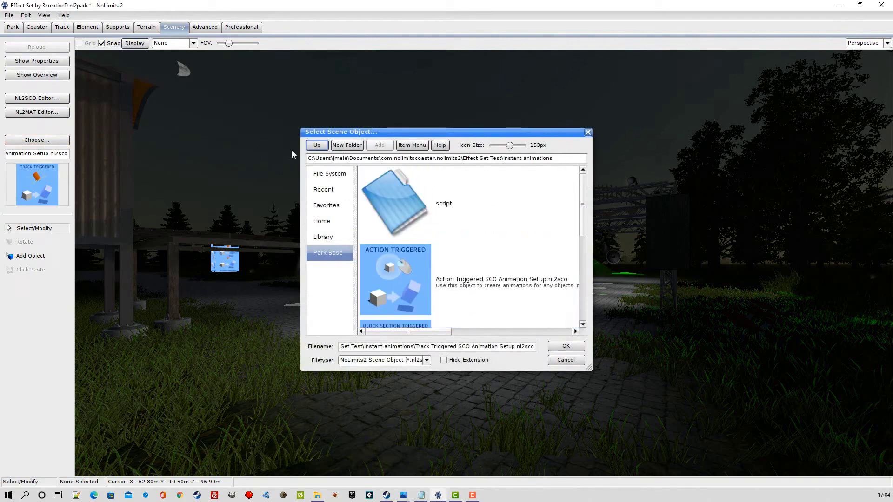
pyautogui.click(320, 146)
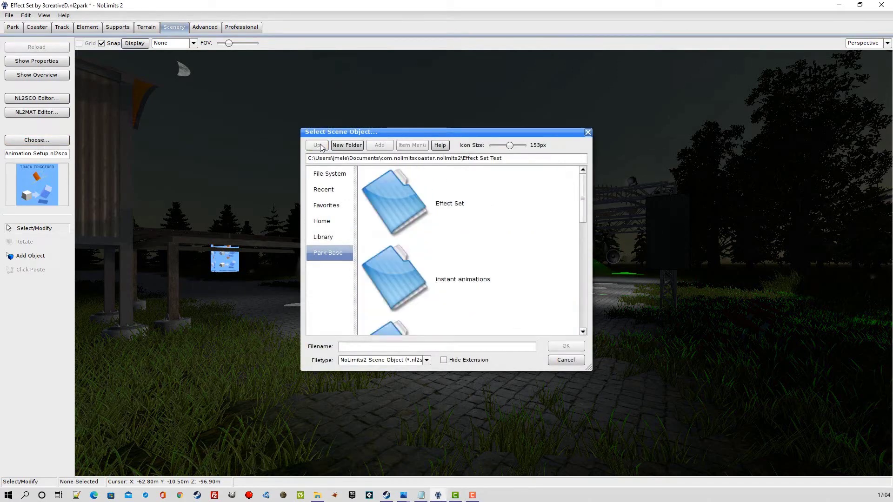
pyautogui.doubleClick(395, 274)
pyautogui.moveTo(583, 204); pyautogui.dragTo(581, 299)
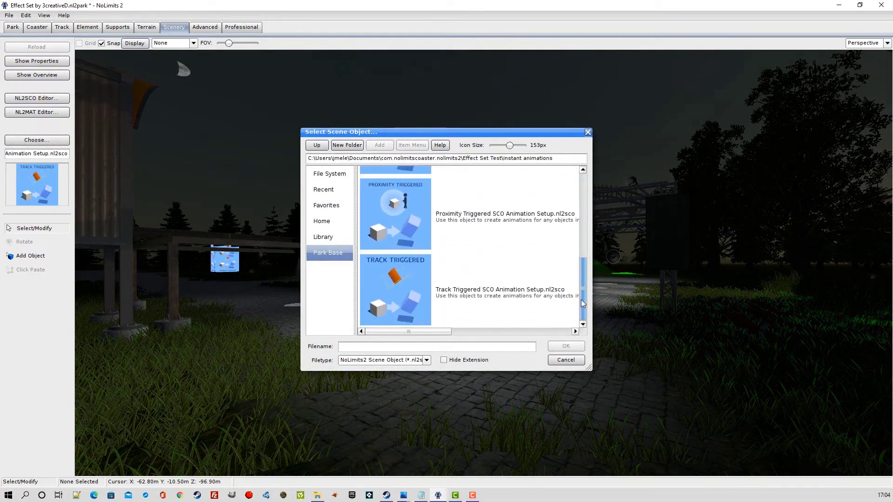
pyautogui.click(425, 292)
pyautogui.click(559, 347)
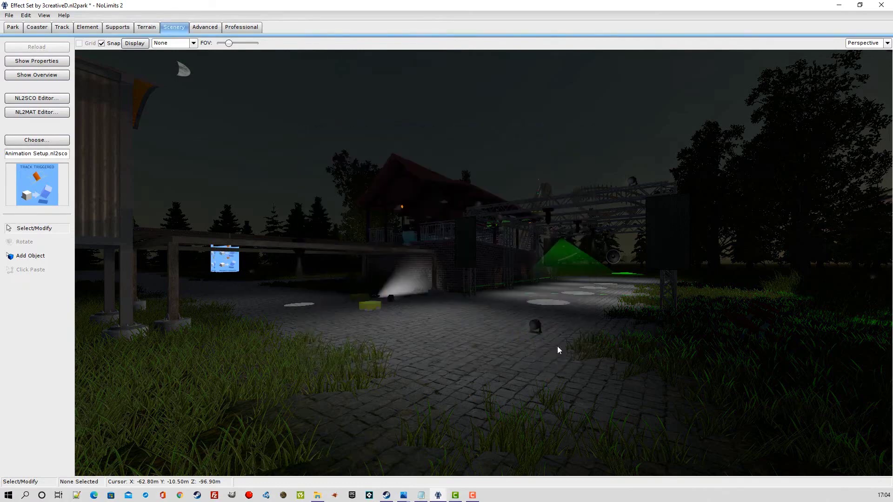
# Place the track-triggered animation setup object on the paving near the LED PAR, at about X 13.6, Y 1.1, Z -61.7 m, and select it.
pyautogui.click(27, 257)
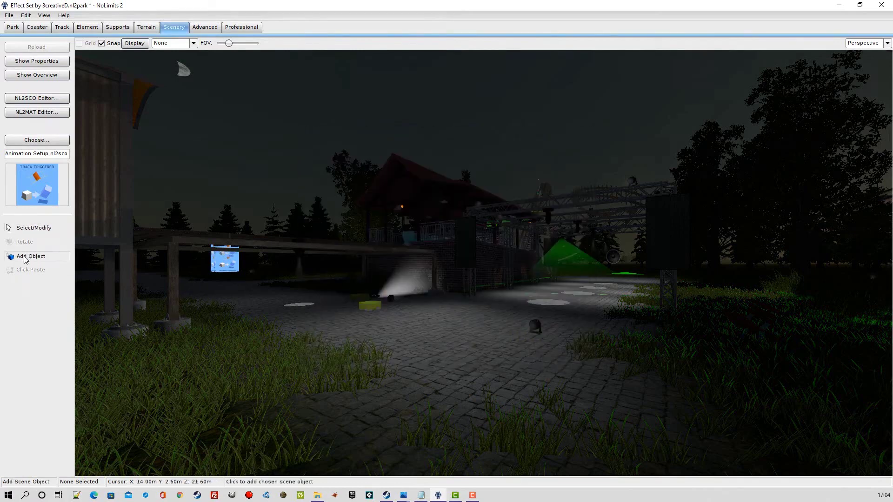
pyautogui.click(421, 355)
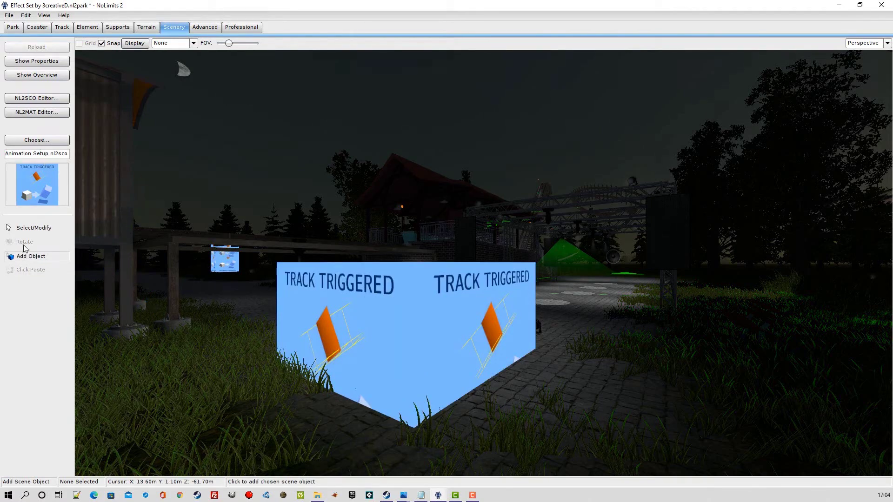
pyautogui.click(34, 228)
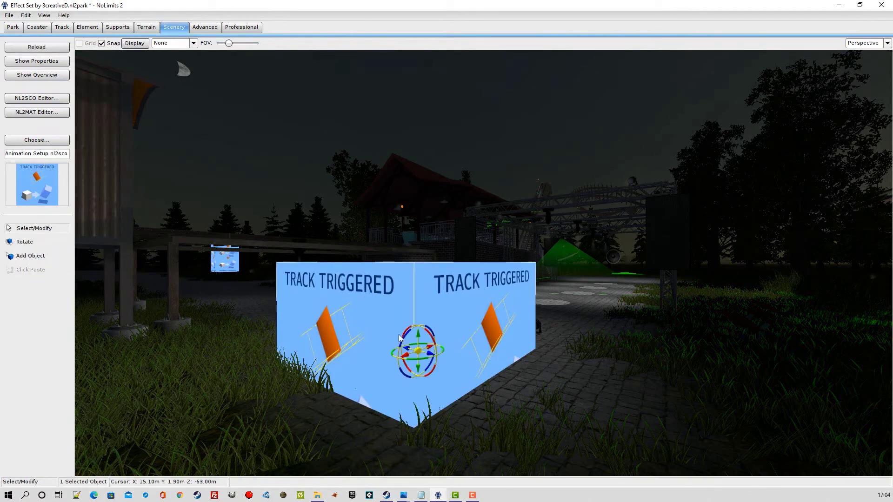
# Set the track-triggered animation setup object's X, Y and Z position to 0 m in its instance properties.
pyautogui.doubleClick(398, 334)
pyautogui.doubleClick(301, 176)
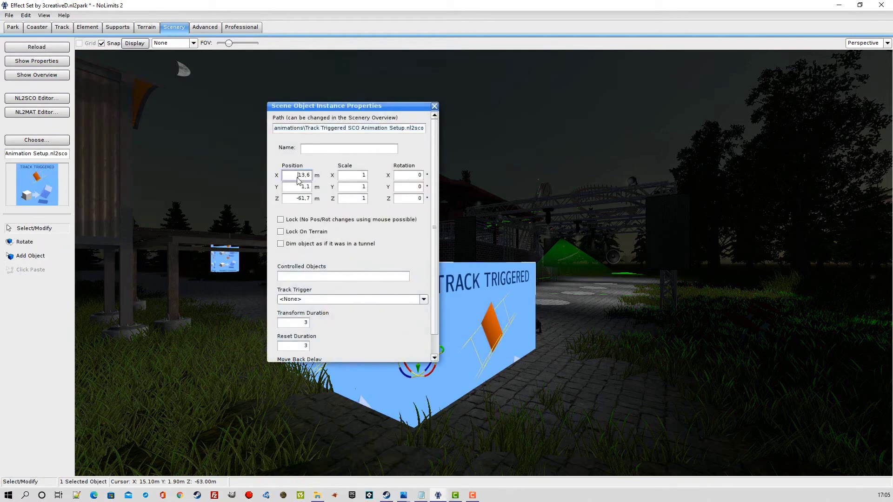
pyautogui.write('0')
pyautogui.doubleClick(302, 187)
pyautogui.write('0')
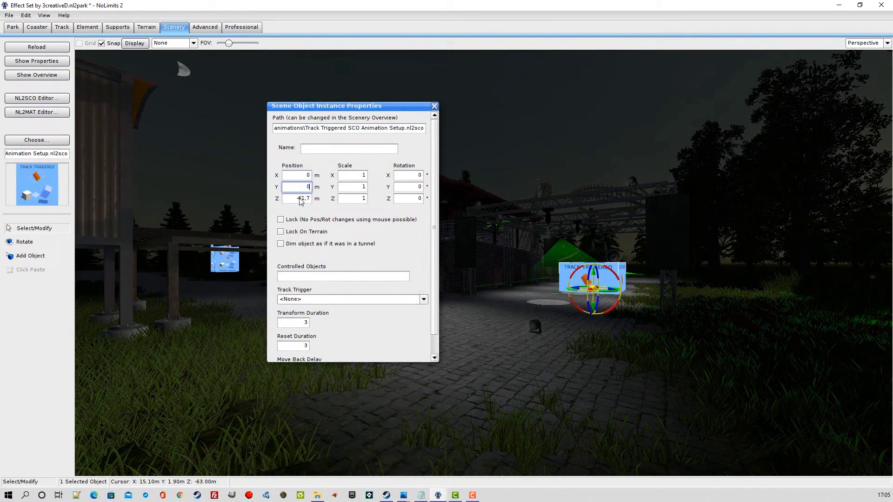
pyautogui.doubleClick(300, 199)
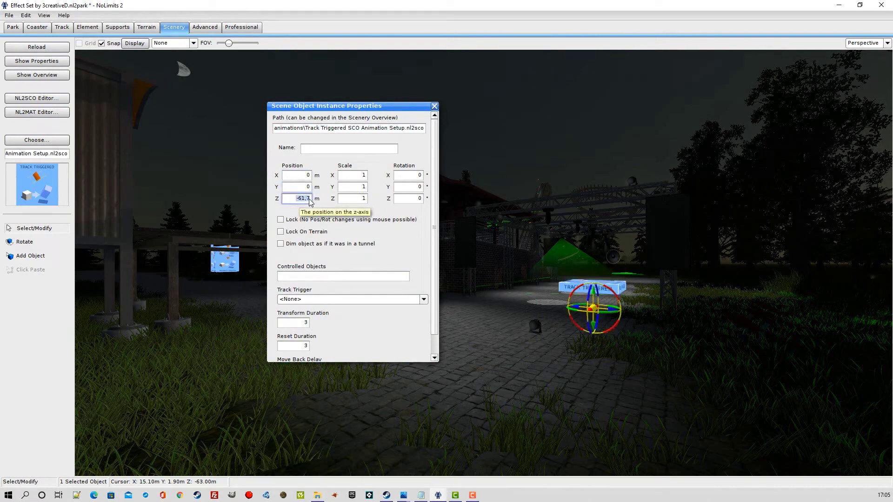
pyautogui.write('0')
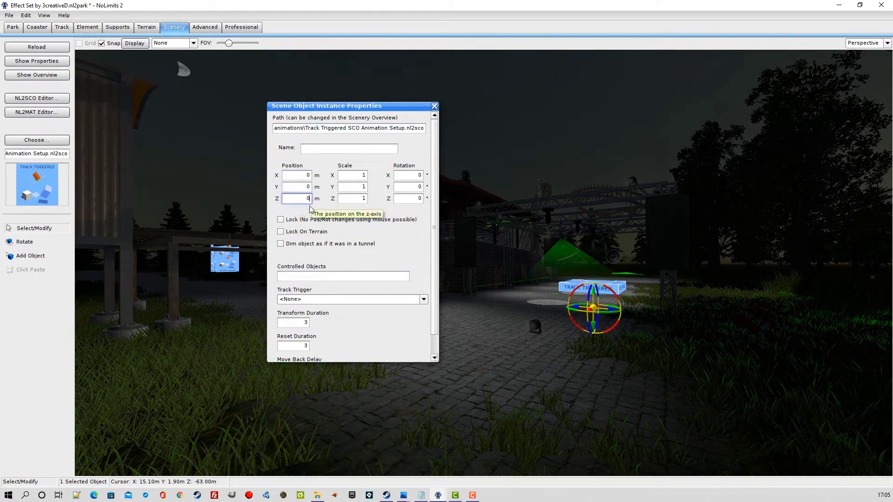
# Enter LED as the animation setup's Controlled Objects and assign Light/Trigger3 as its Track Trigger.
pyautogui.click(291, 277)
pyautogui.click(291, 277)
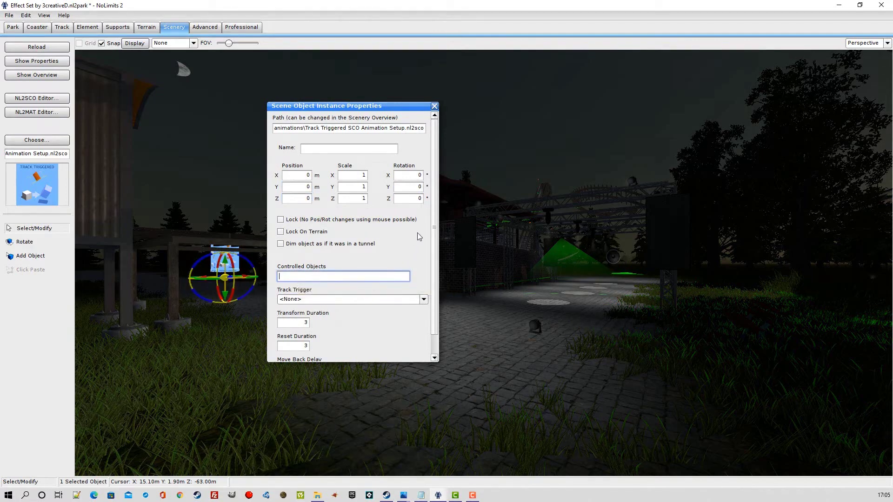
pyautogui.write('ED')
pyautogui.click(424, 300)
pyautogui.click(424, 300)
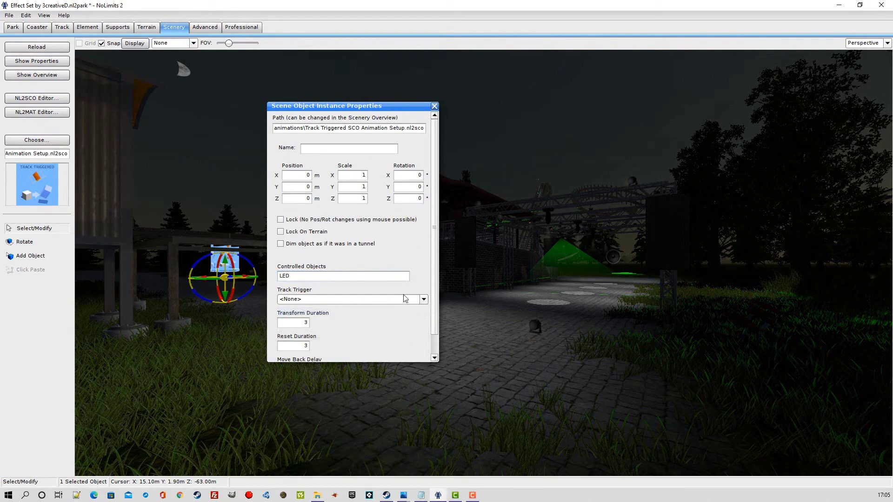
pyautogui.click(423, 300)
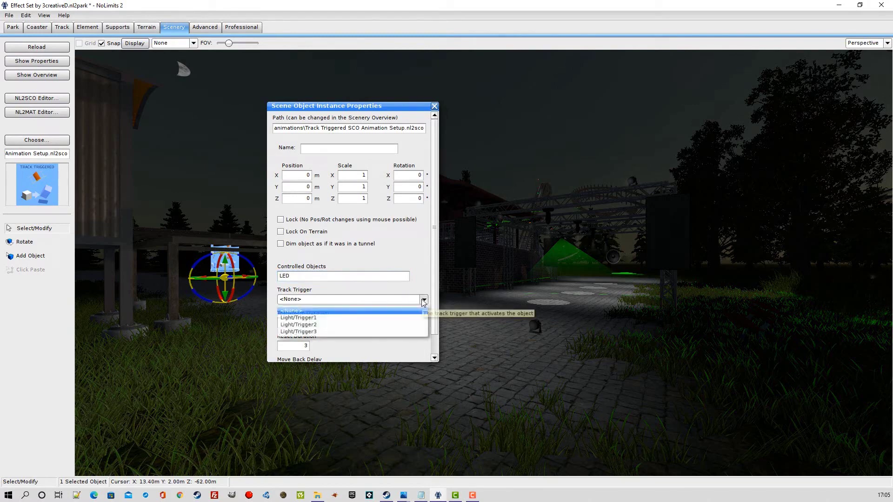
pyautogui.click(323, 332)
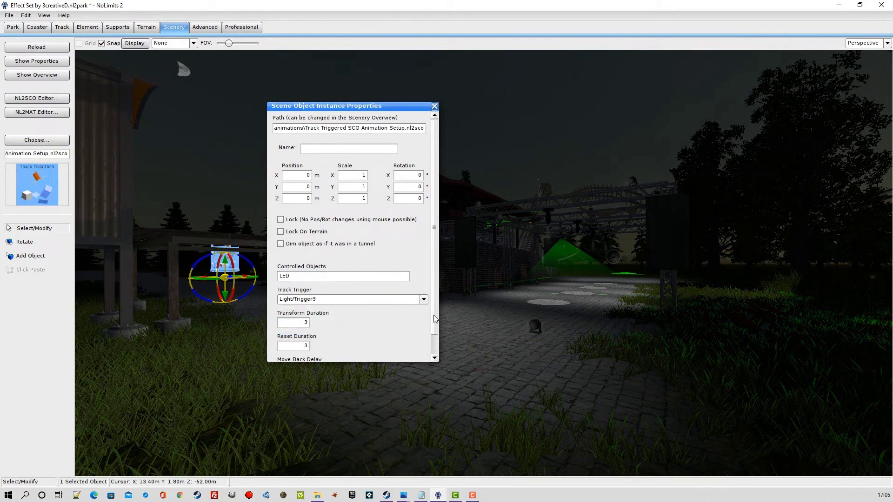
# Set the animation's Transform Duration and Reset Duration to 10 and its Y position to 5 m, and close the properties.
pyautogui.scroll(-2, 433, 319)
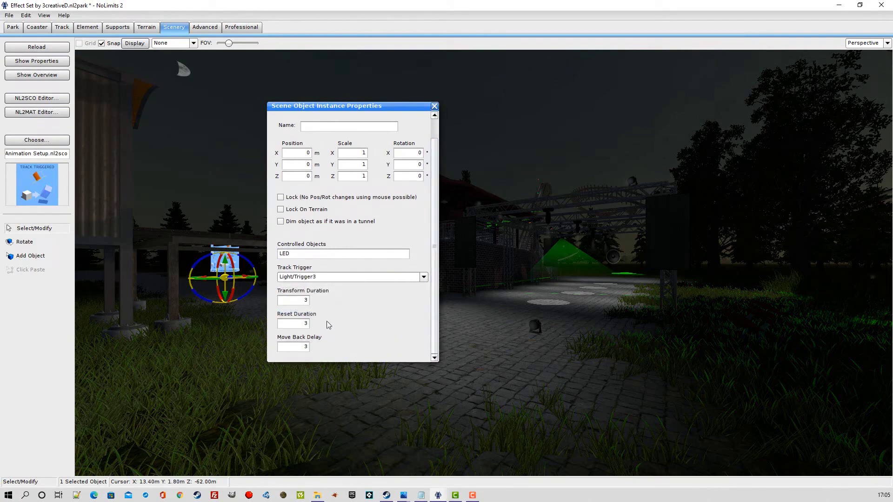
pyautogui.click(294, 301)
pyautogui.write('10')
pyautogui.click(304, 324)
pyautogui.write('10')
pyautogui.click(304, 165)
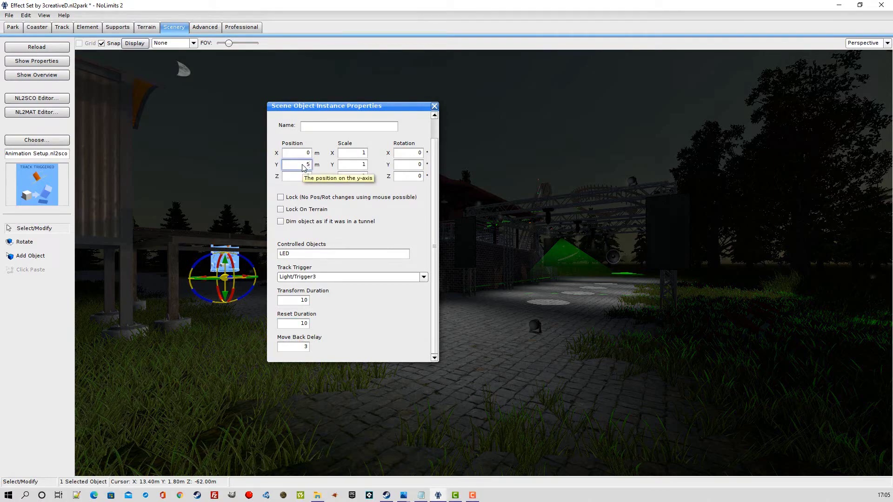
pyautogui.click(434, 106)
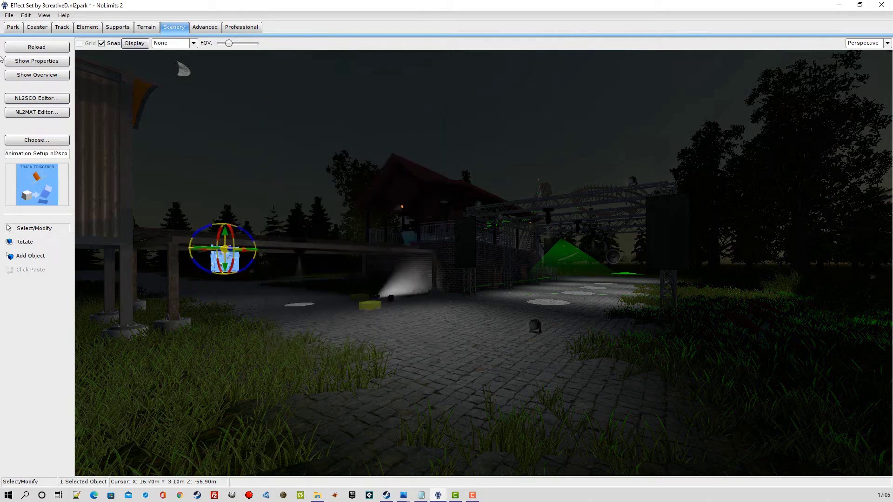
# Leave the editor, saving the project's changes, and start play mode.
pyautogui.click(9, 16)
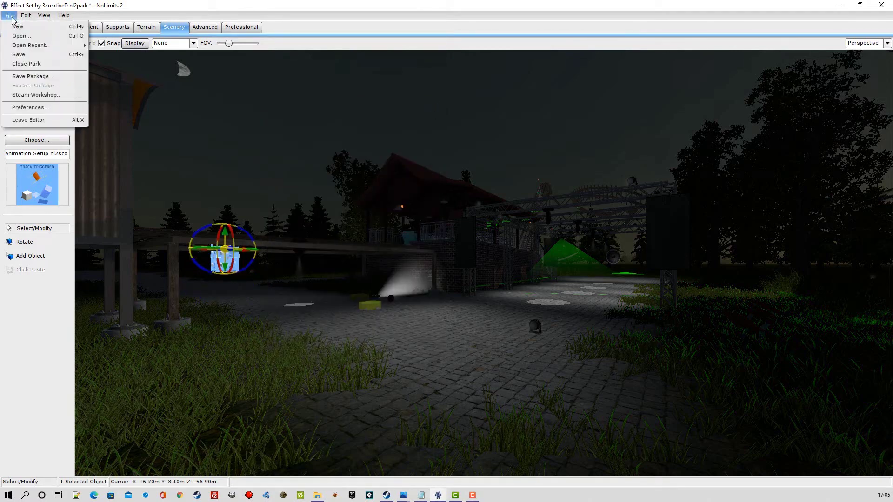
pyautogui.click(29, 121)
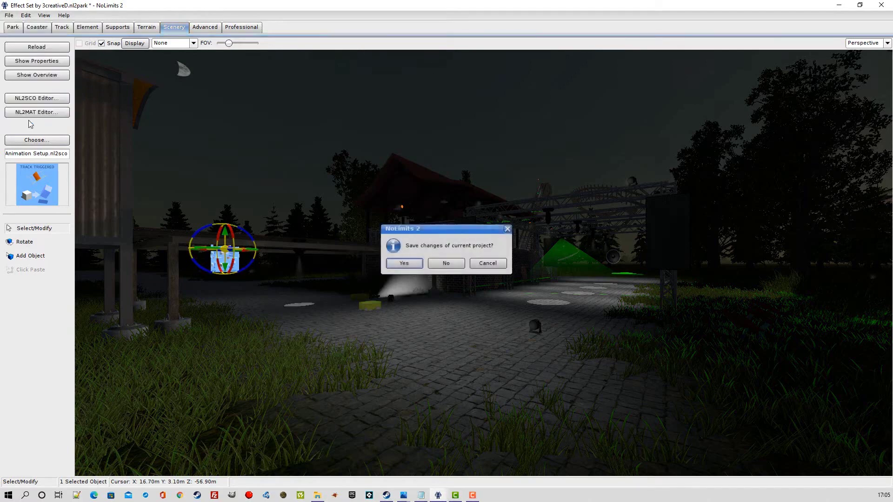
pyautogui.click(416, 265)
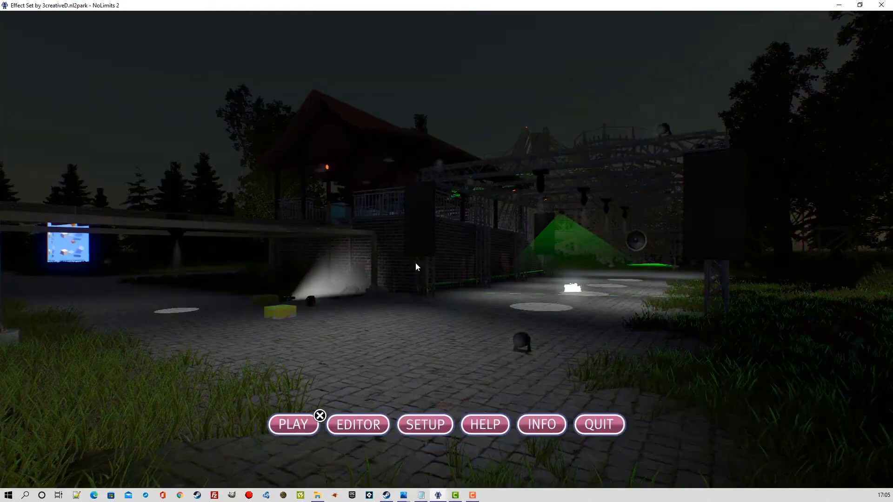
pyautogui.click(303, 423)
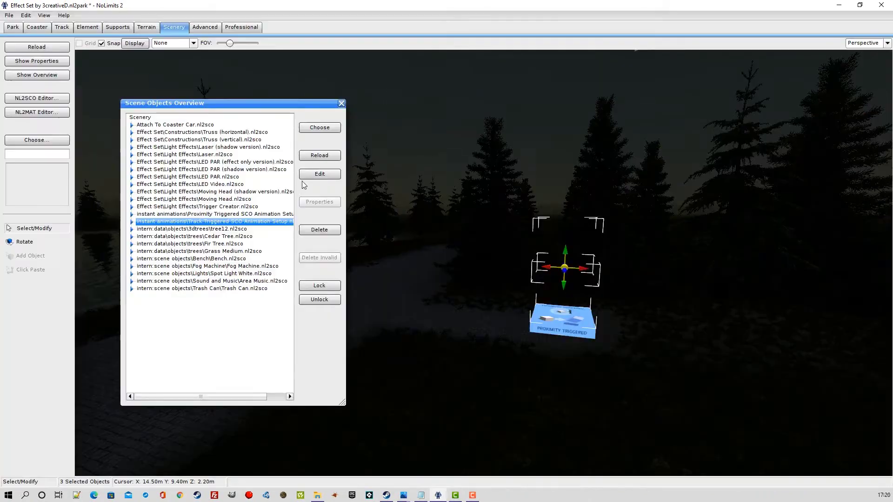
# Edit the symbol material of Track Triggered SCO Animation Setup, turn off Top Editor View Only and close the material editor.
pyautogui.click(328, 157)
pyautogui.click(325, 174)
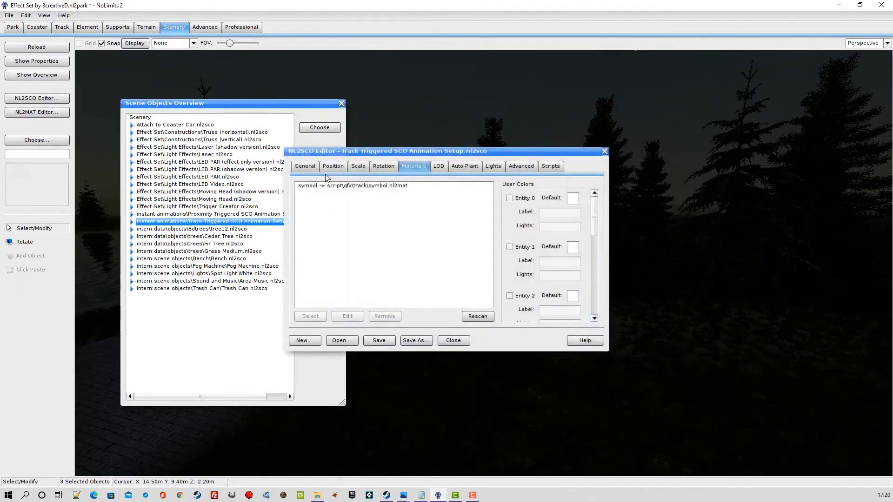
pyautogui.click(331, 187)
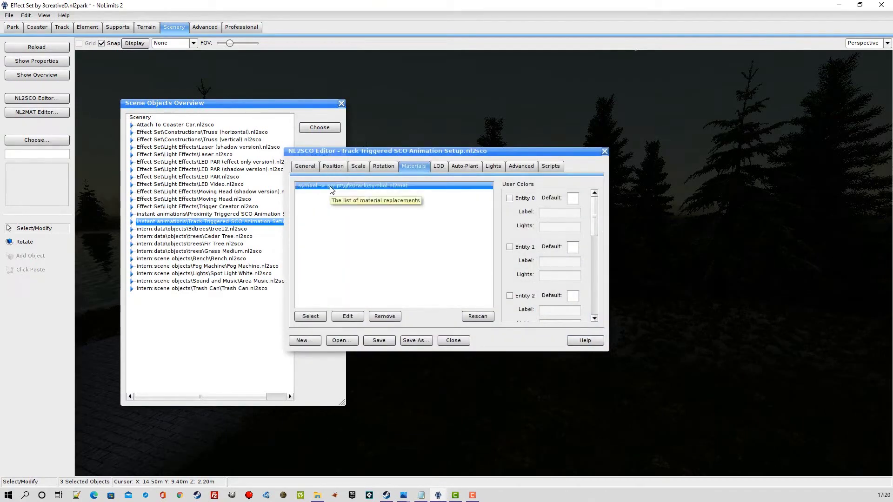
pyautogui.click(350, 317)
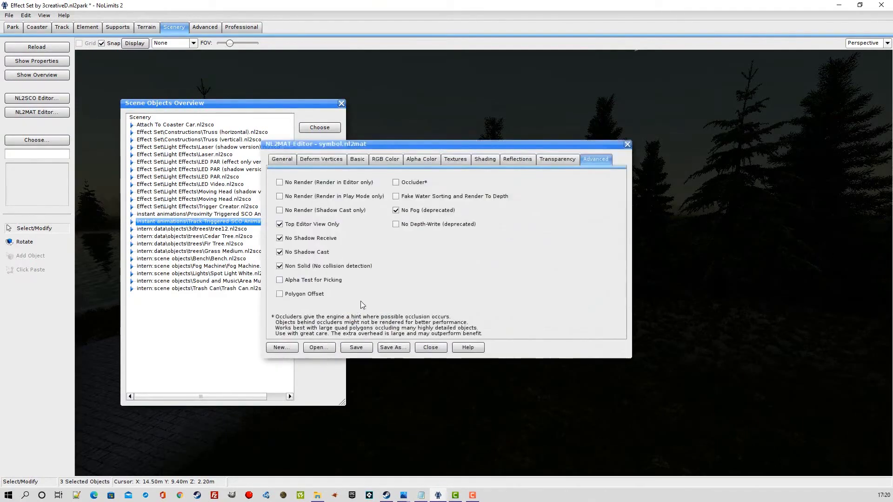
pyautogui.click(279, 225)
pyautogui.click(627, 145)
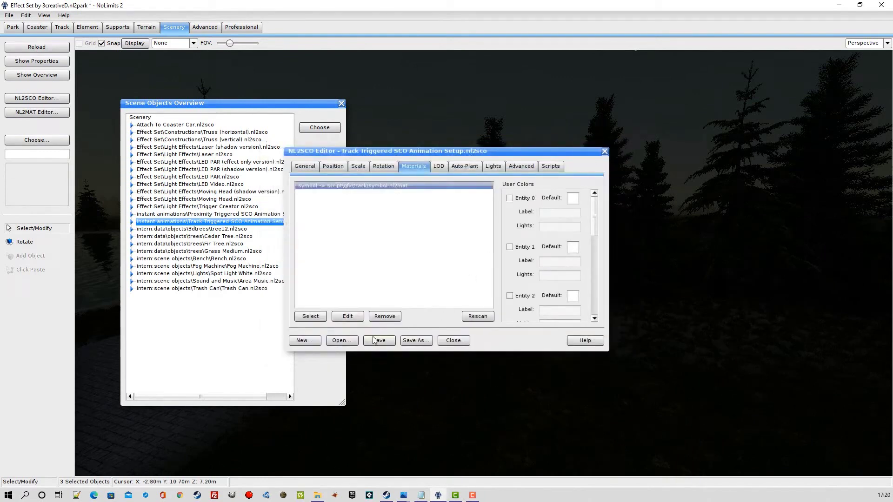
# Save the Track Triggered SCO Animation Setup object, reload it from the scene objects overview and close the overview.
pyautogui.click(379, 341)
pyautogui.click(605, 151)
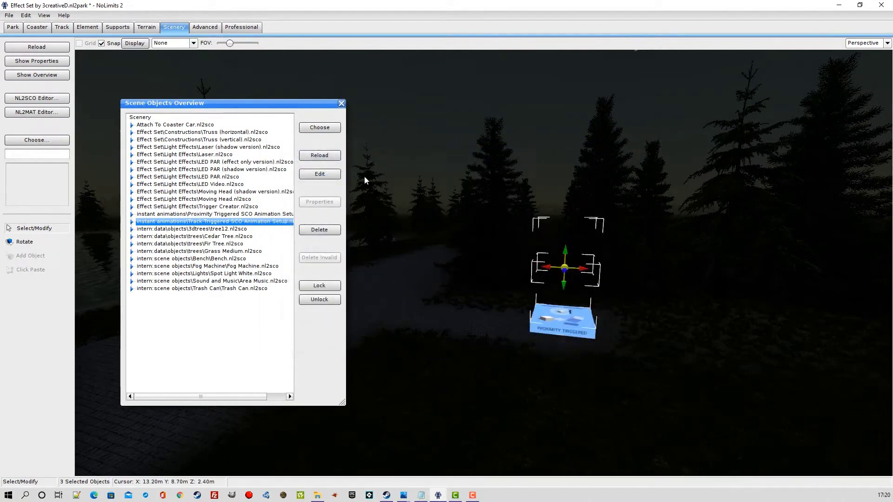
pyautogui.click(319, 156)
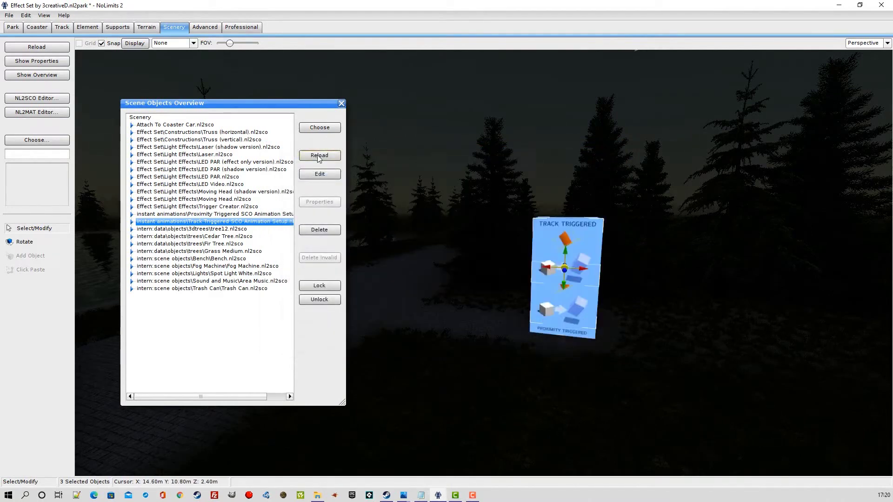
pyautogui.click(342, 104)
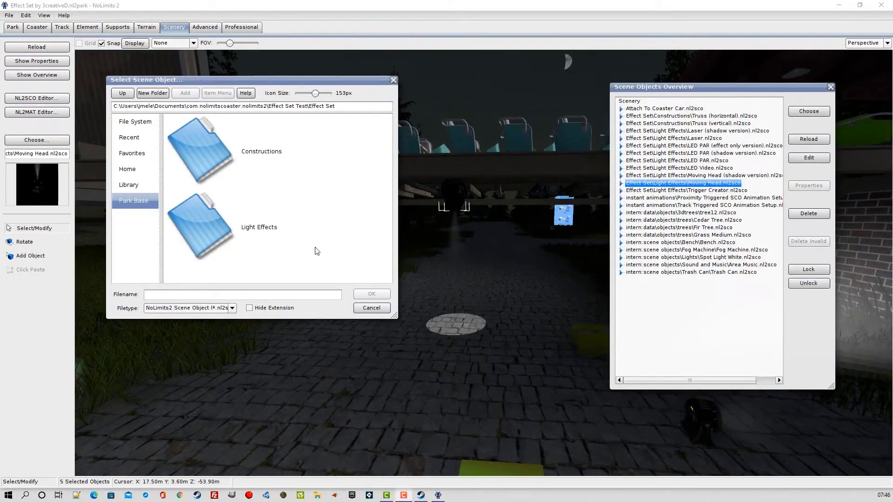
# Choose Moving Head (effect only version).nl2sco from the Light Effects folder as the scene object.
pyautogui.doubleClick(202, 227)
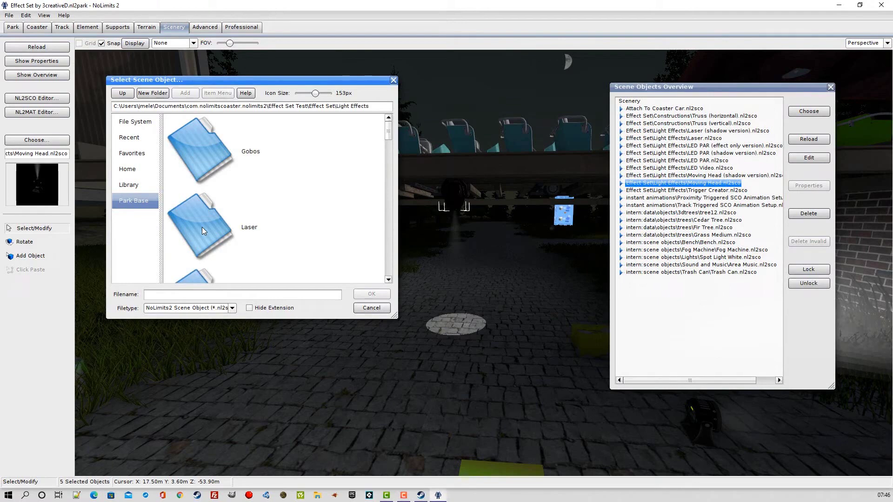
pyautogui.moveTo(382, 130); pyautogui.dragTo(379, 237)
pyautogui.click(380, 238)
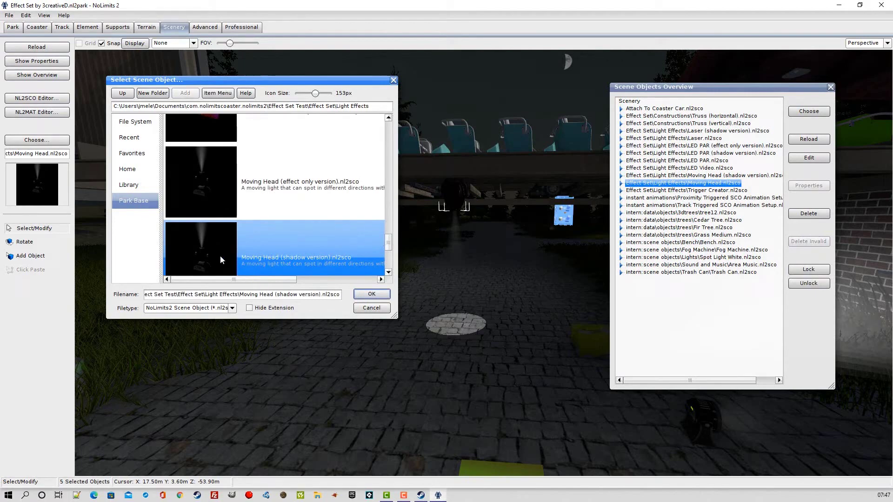
pyautogui.click(201, 183)
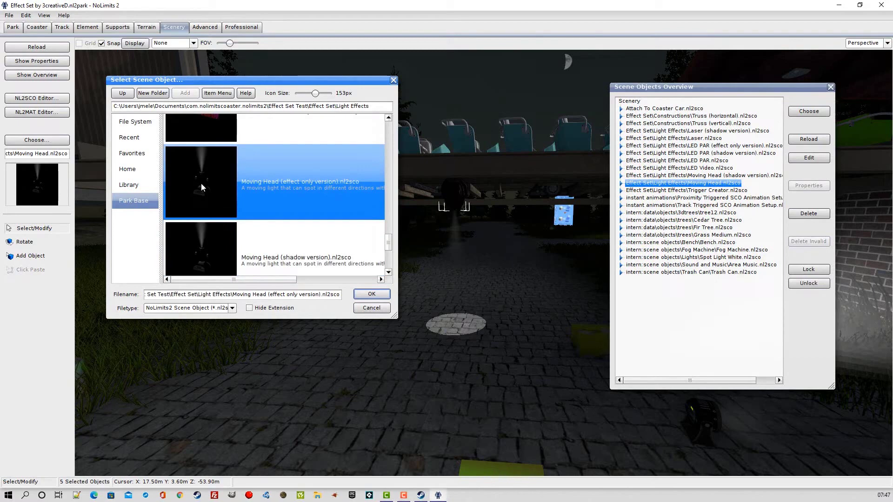
pyautogui.click(378, 295)
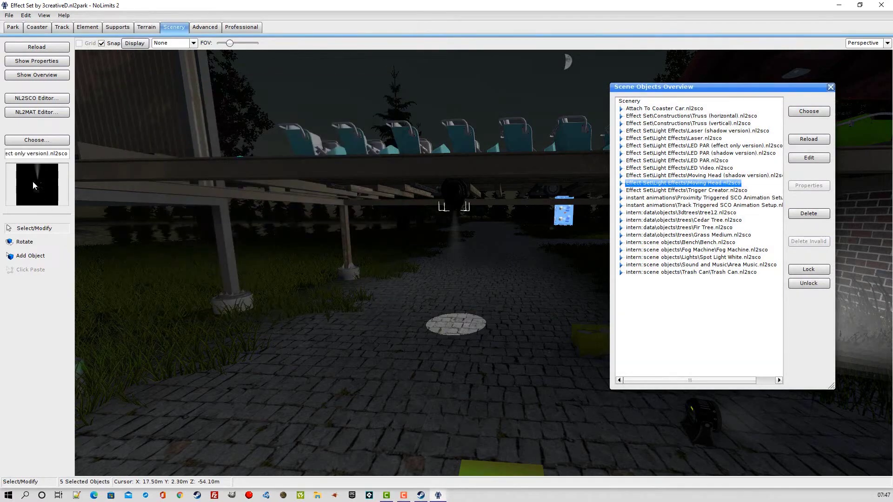
# Add an instance of the effect-only Moving Head to the paved path below the station track.
pyautogui.click(24, 259)
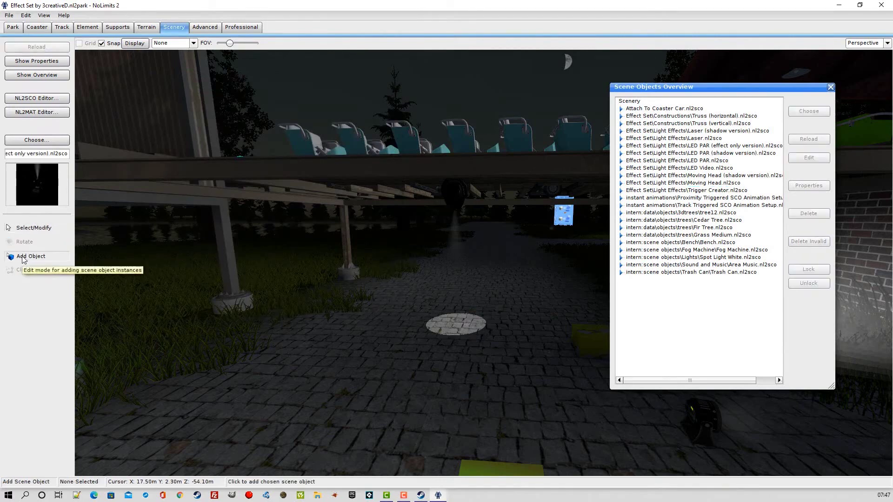
pyautogui.click(342, 347)
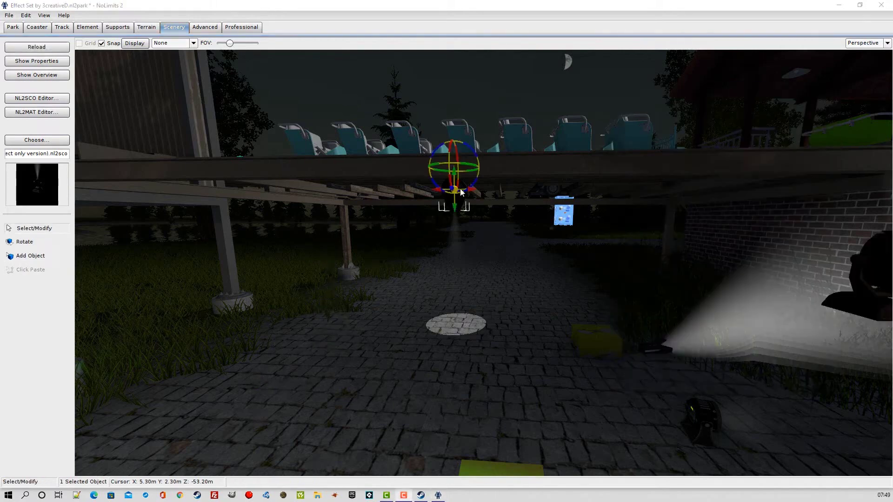
# Examine the color, gobo, rotation, movement and trigger settings in the properties of the moving head under the station track.
pyautogui.moveTo(455, 192); pyautogui.dragTo(455, 192)
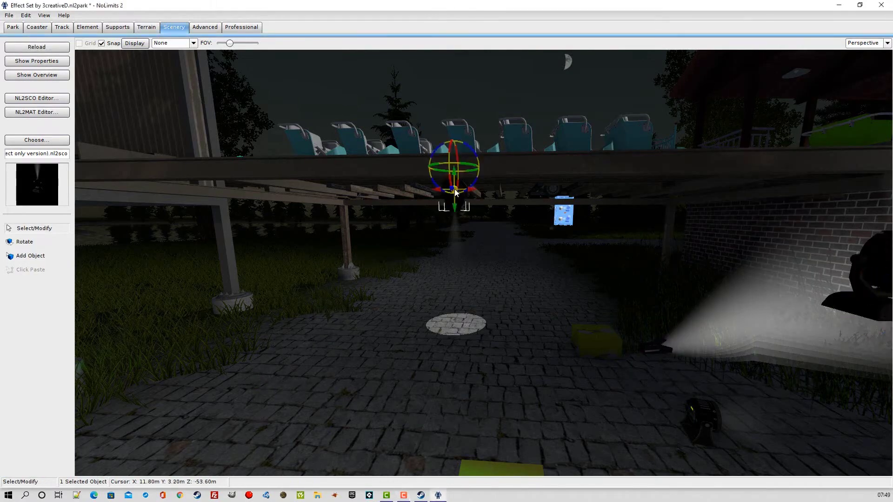
pyautogui.doubleClick(455, 192)
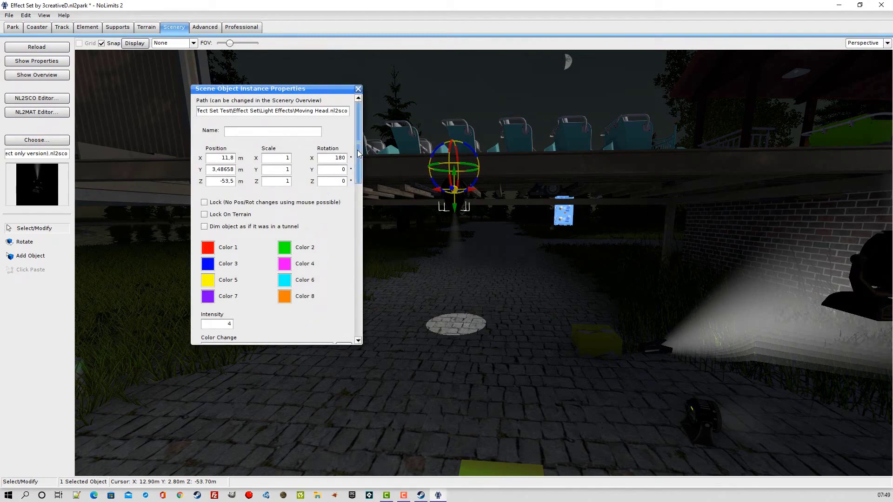
pyautogui.scroll(-2, 357, 161)
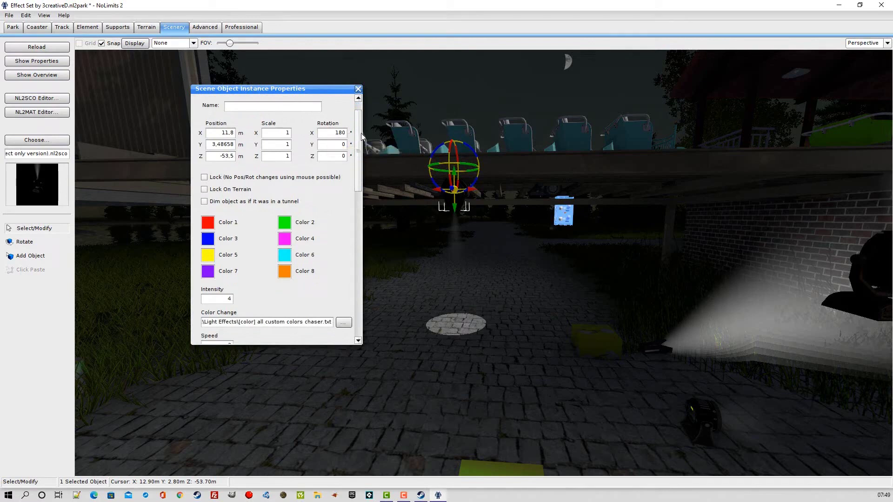
pyautogui.moveTo(360, 138); pyautogui.dragTo(352, 186)
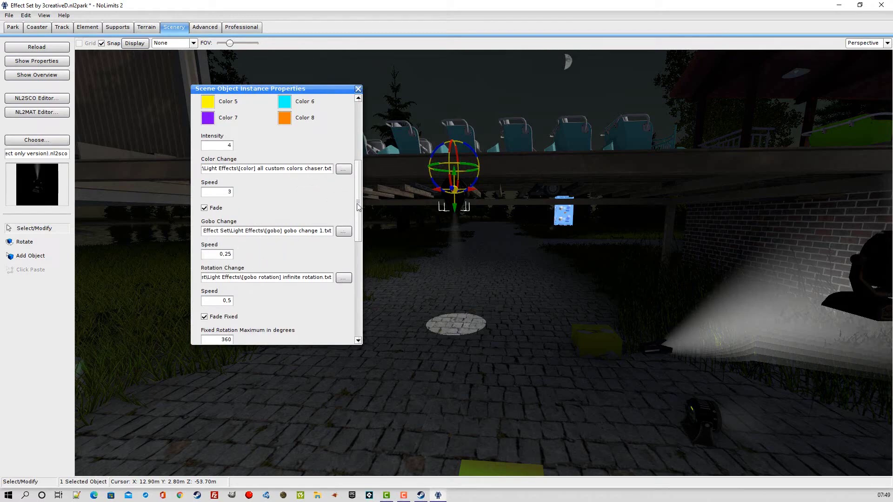
pyautogui.moveTo(358, 200); pyautogui.dragTo(358, 254)
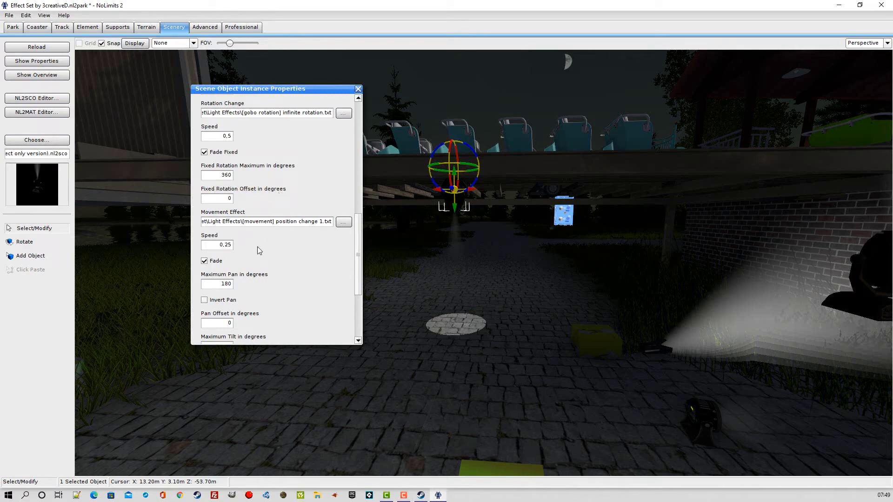
pyautogui.moveTo(357, 227); pyautogui.dragTo(352, 261)
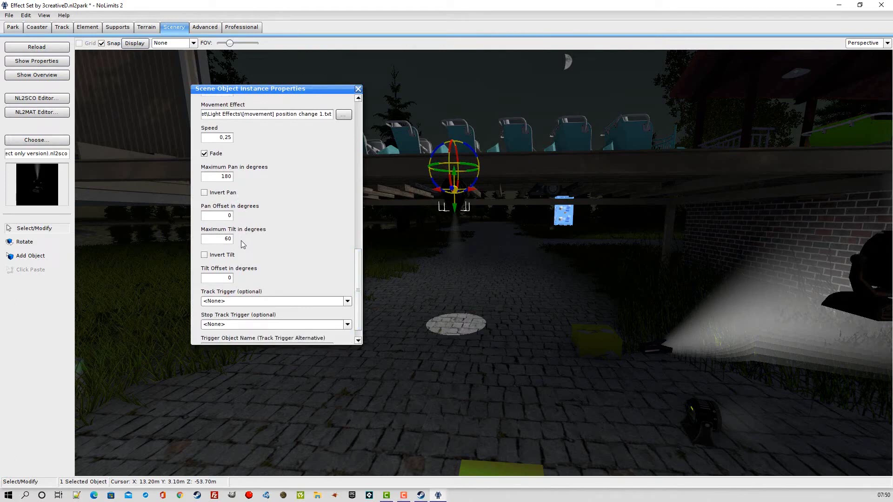
pyautogui.scroll(-1, 359, 278)
pyautogui.scroll(-1, 359, 278)
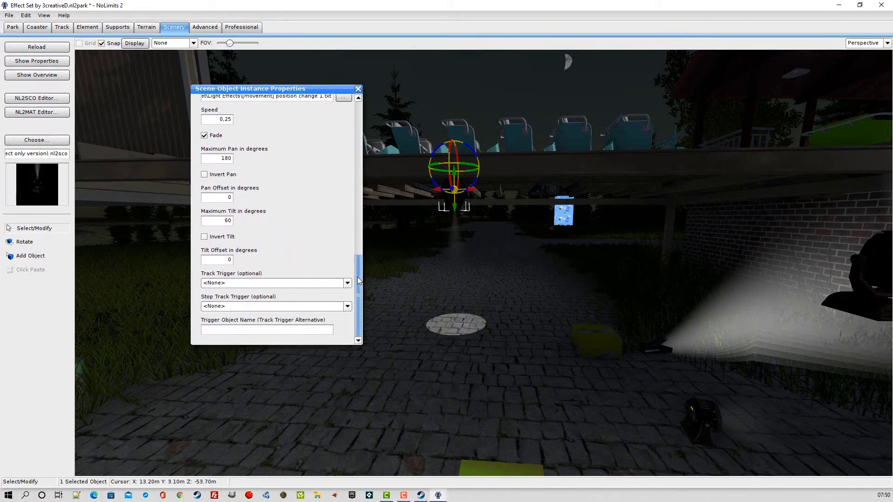
pyautogui.click(221, 283)
pyautogui.click(221, 283)
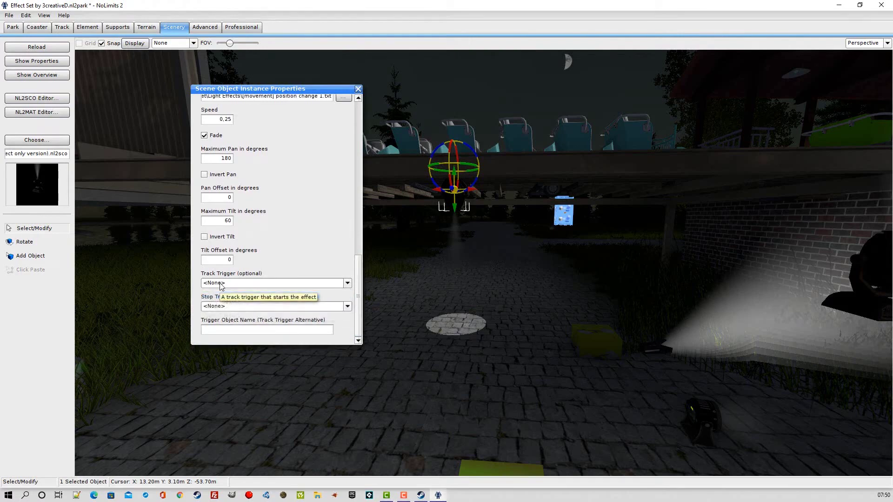
pyautogui.click(219, 306)
pyautogui.click(220, 307)
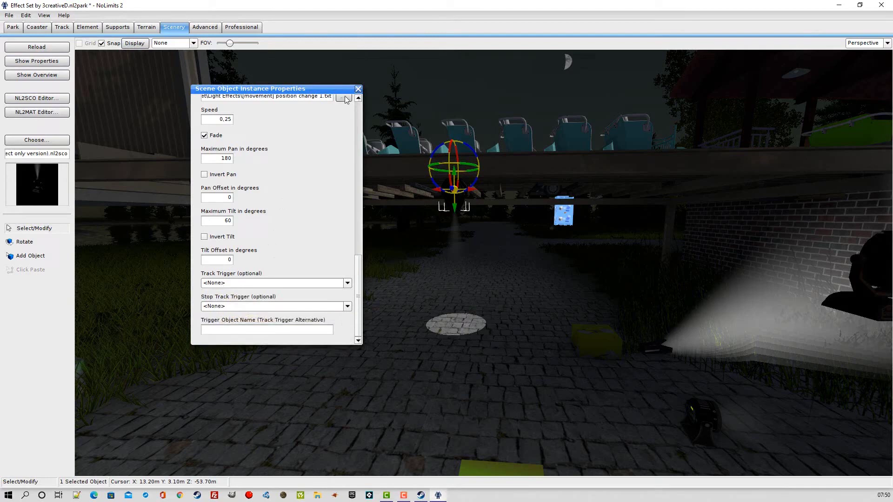
pyautogui.click(358, 89)
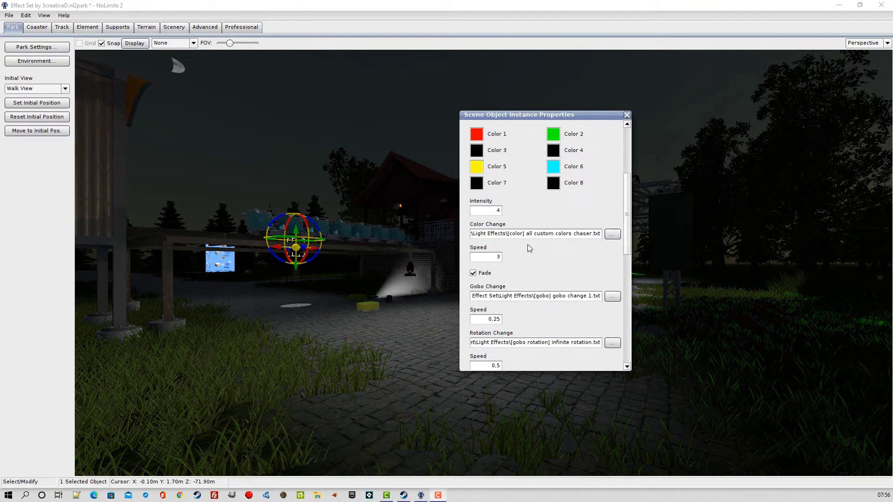
# Set the moving head's gobo change file to [gobo] gobo 3.txt from the Effect Set's Light Effects folder.
pyautogui.scroll(-1, 513, 251)
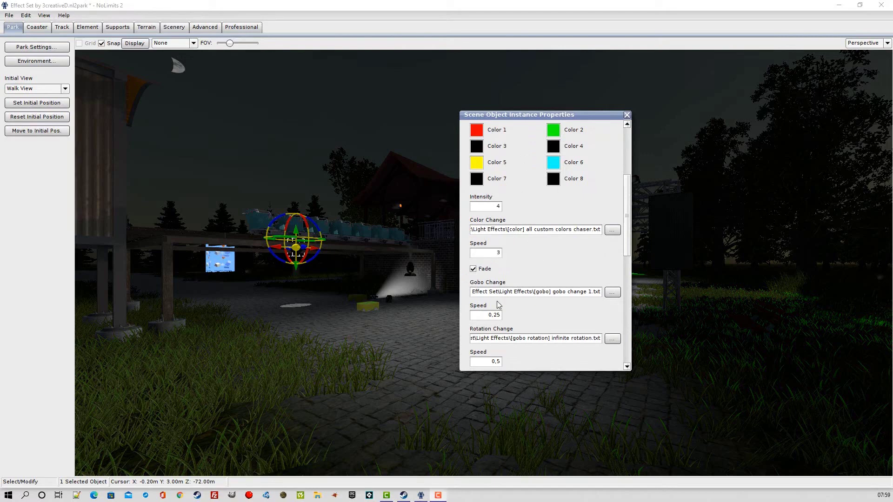
pyautogui.scroll(-5, 547, 295)
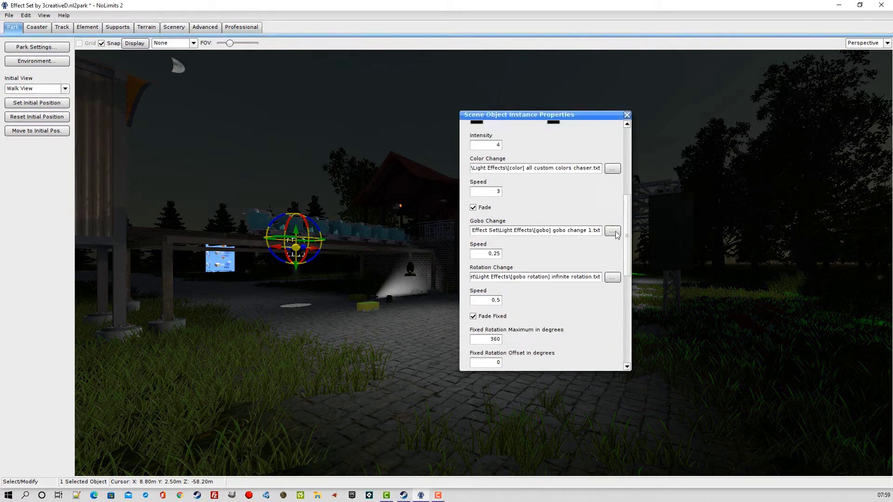
pyautogui.click(612, 231)
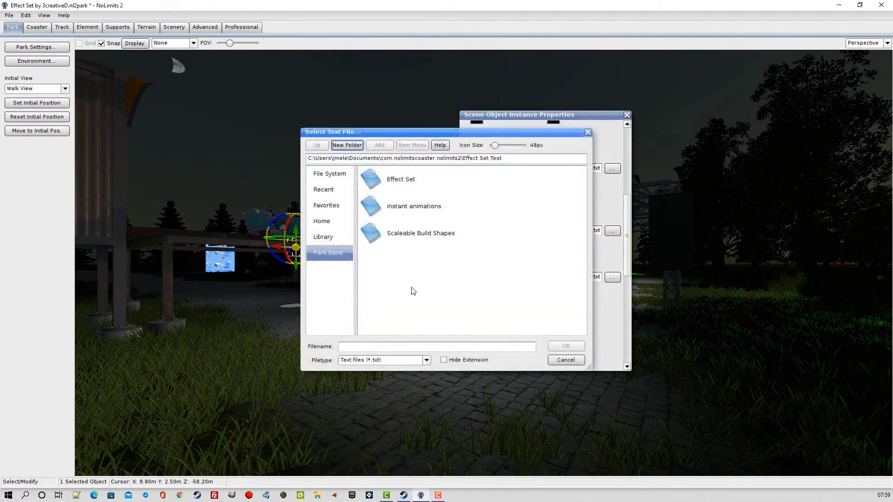
pyautogui.doubleClick(372, 181)
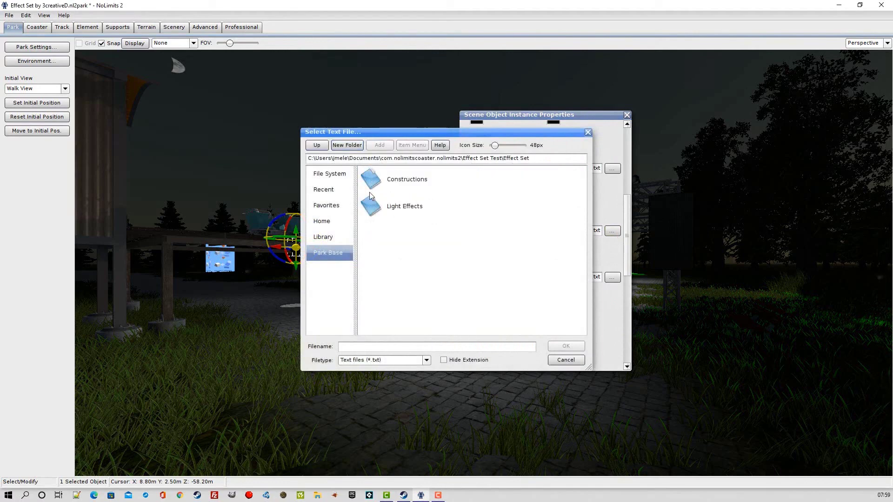
pyautogui.doubleClick(372, 212)
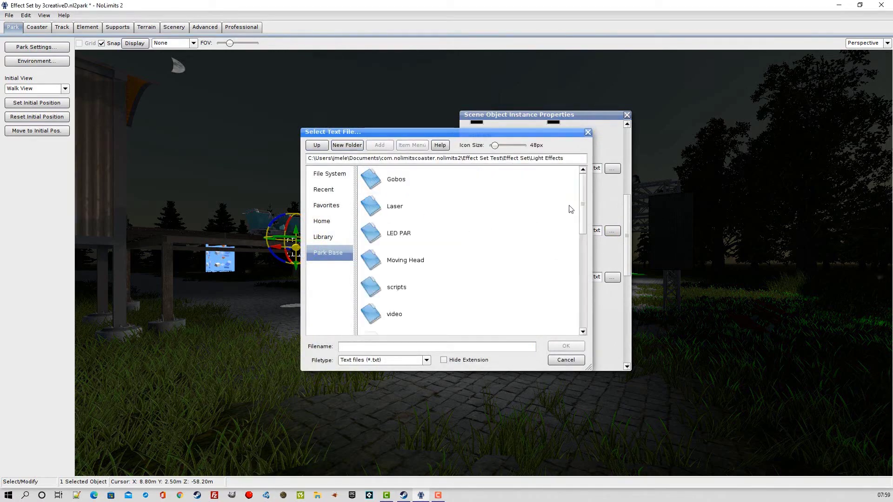
pyautogui.moveTo(582, 193); pyautogui.dragTo(589, 266)
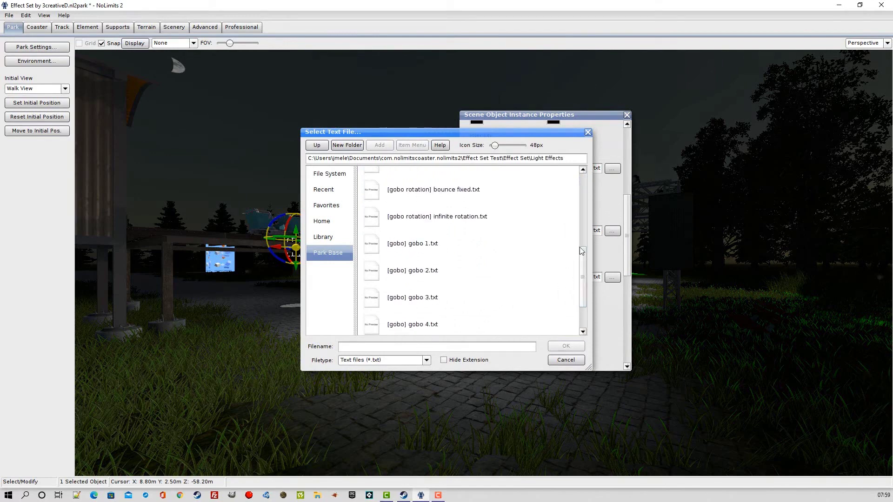
pyautogui.scroll(-2, 582, 256)
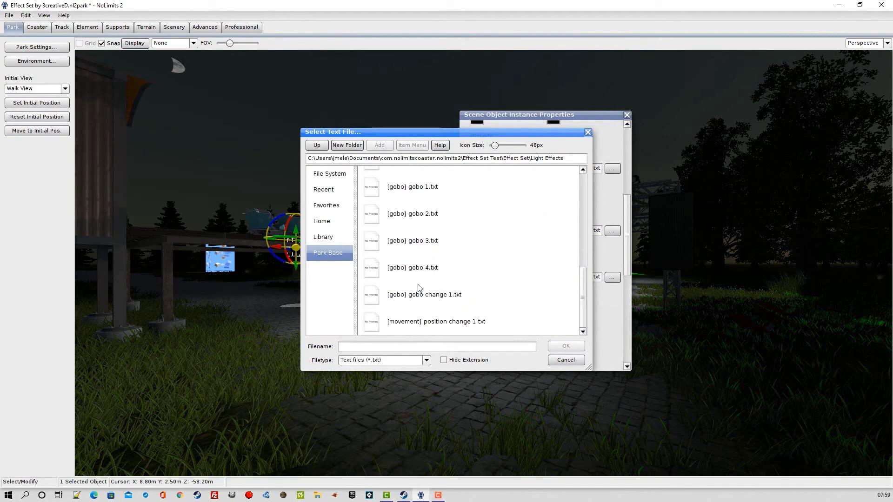
pyautogui.click(398, 242)
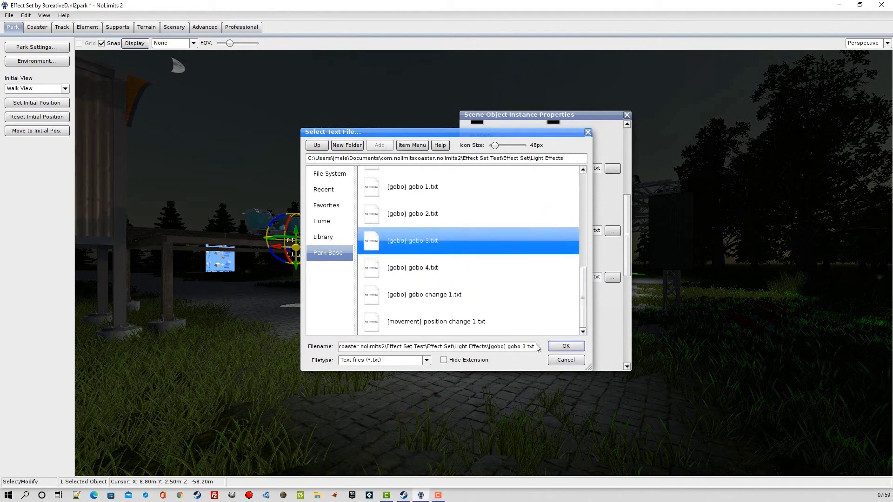
pyautogui.click(565, 348)
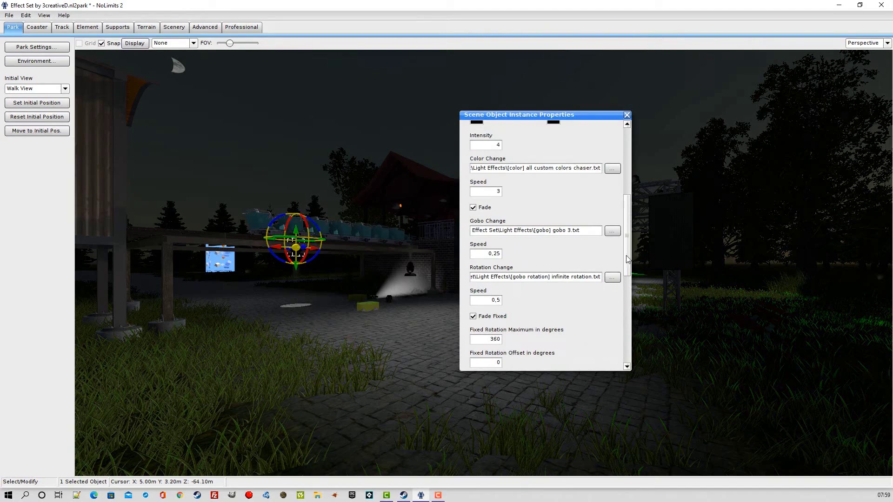
# Set the moving head's fixed gobo rotation maximum to 180 degrees.
pyautogui.moveTo(627, 255); pyautogui.dragTo(626, 288)
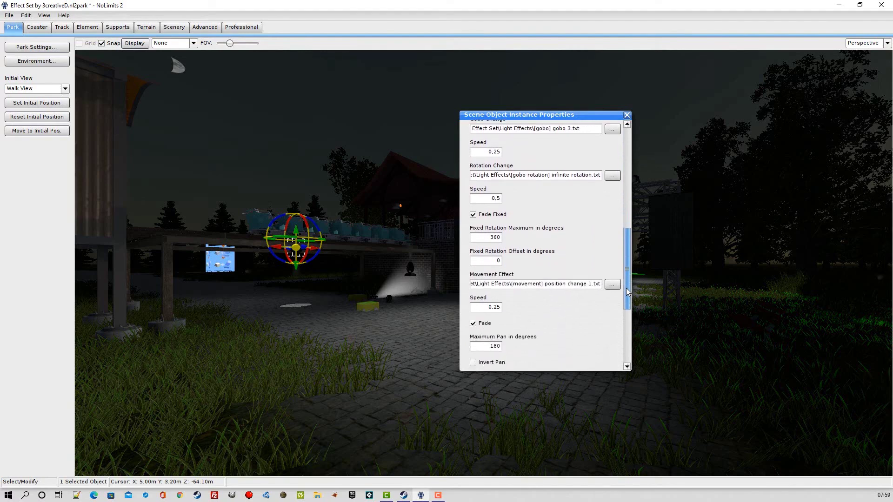
pyautogui.doubleClick(492, 238)
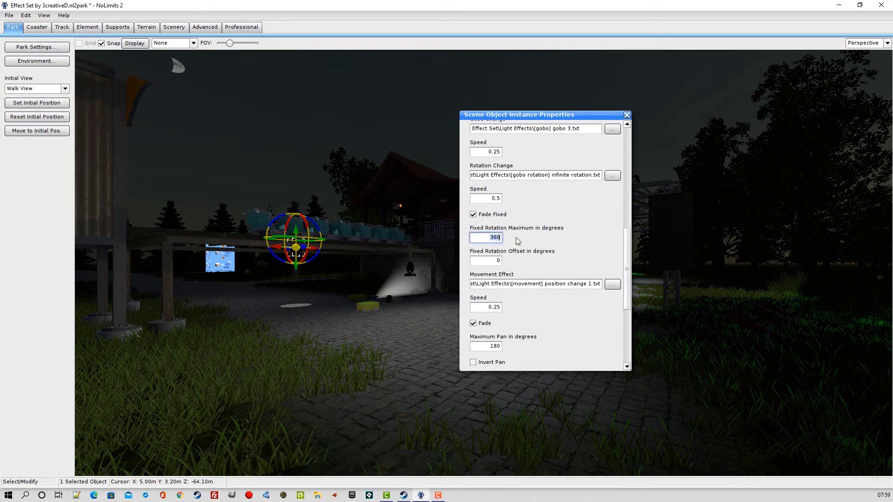
pyautogui.write('180')
# Set the moving head's maximum pan to 90 degrees and maximum tilt to 30 degrees, and close its properties.
pyautogui.moveTo(628, 255); pyautogui.dragTo(625, 284)
pyautogui.click(507, 264)
pyautogui.doubleClick(493, 259)
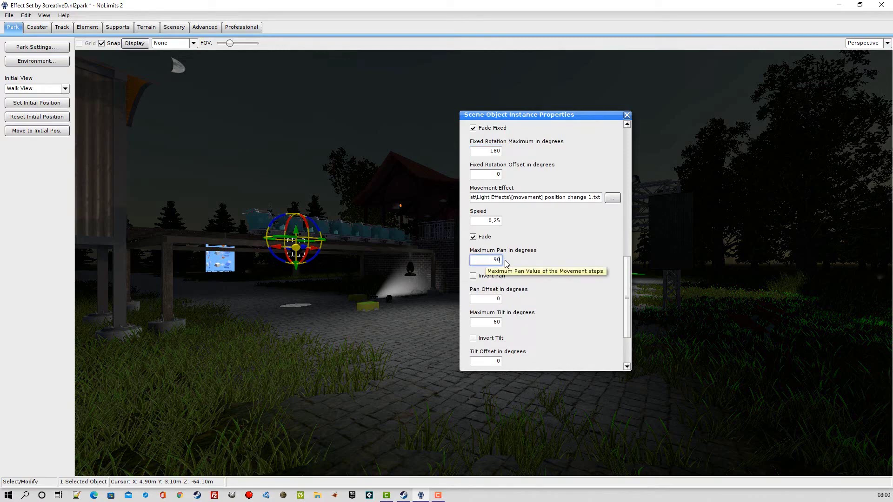
pyautogui.doubleClick(501, 324)
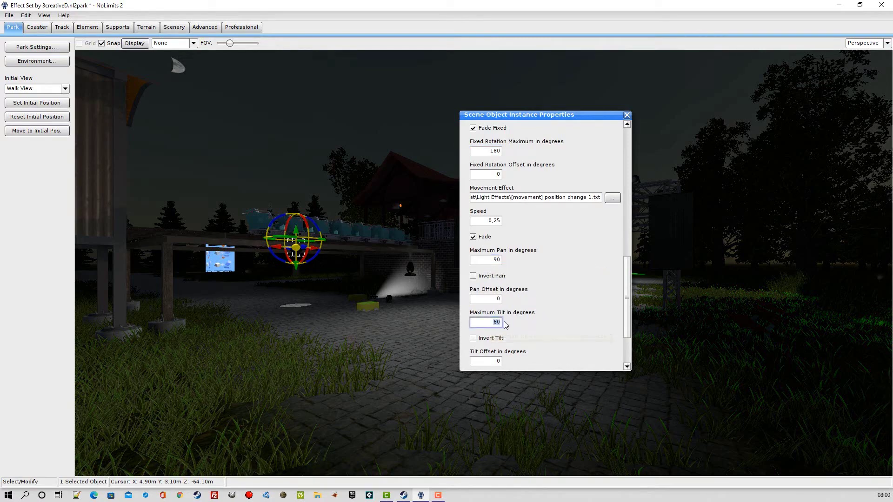
pyautogui.write('30')
pyautogui.click(626, 115)
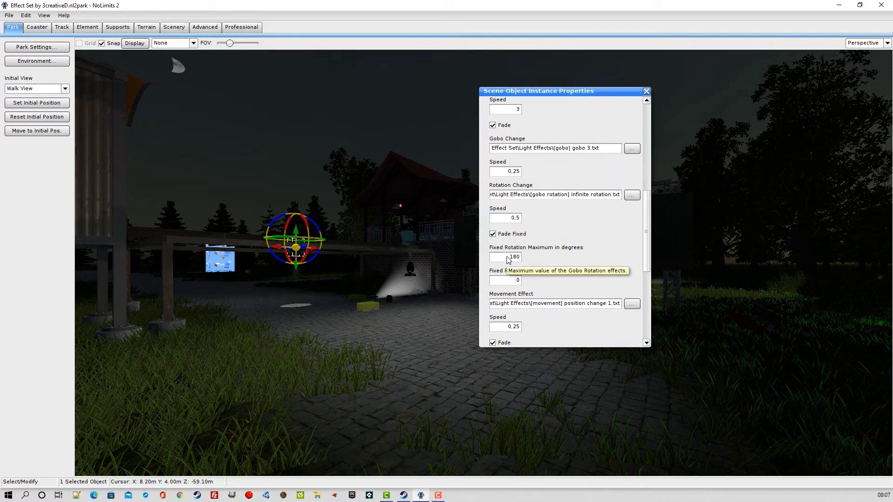
# Set the moving head's gobo rotation speed to 2 and its fixed rotation maximum to 360 degrees.
pyautogui.click(512, 218)
pyautogui.click(520, 220)
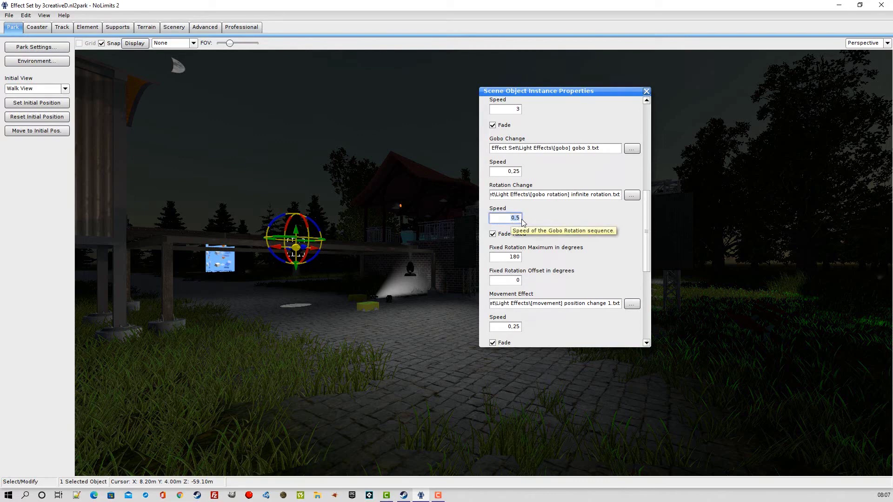
pyautogui.doubleClick(518, 259)
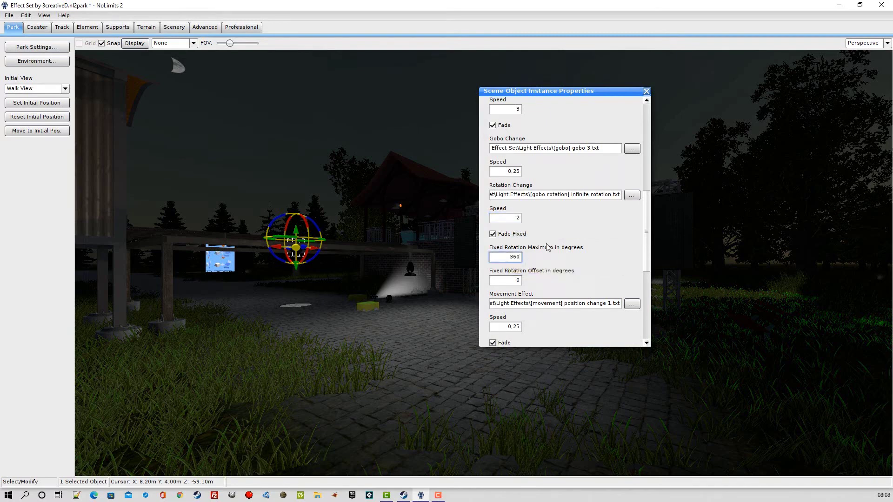
# Set the moving head's gobo change file to [gobo] gobo 2.txt from the Effect Set's Light Effects folder.
pyautogui.click(629, 149)
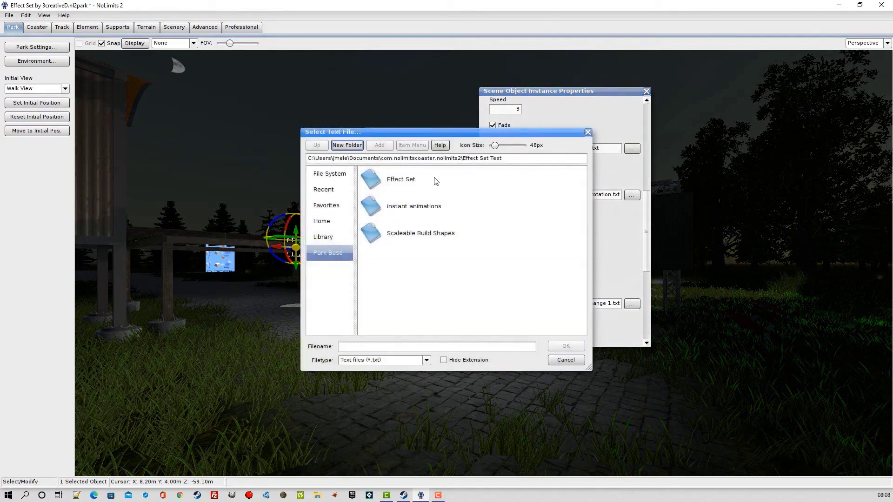
pyautogui.doubleClick(373, 179)
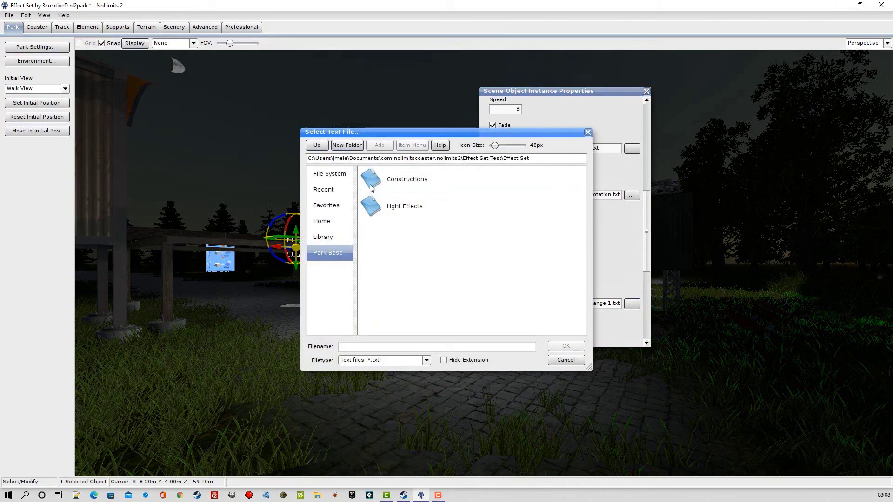
pyautogui.doubleClick(373, 208)
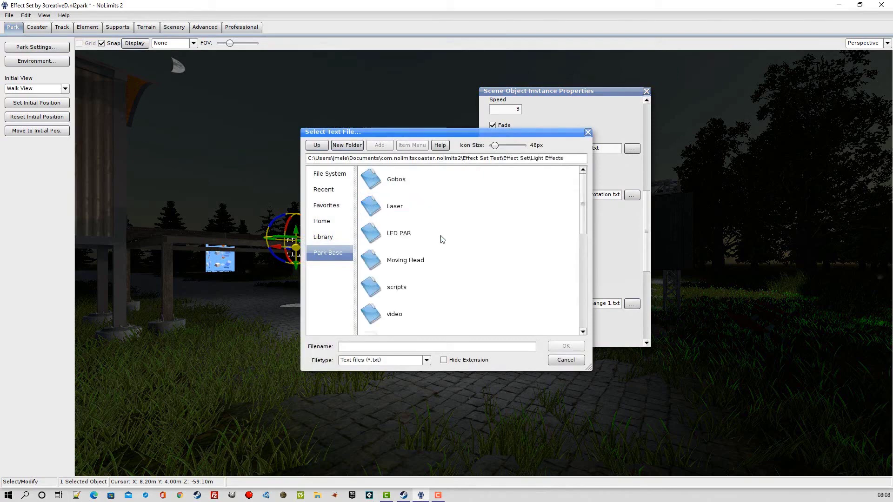
pyautogui.moveTo(581, 190); pyautogui.dragTo(590, 264)
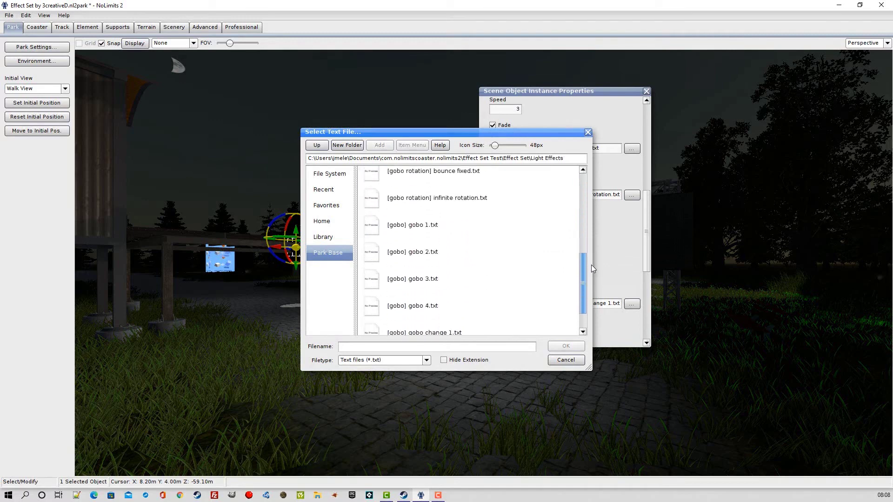
pyautogui.click(406, 257)
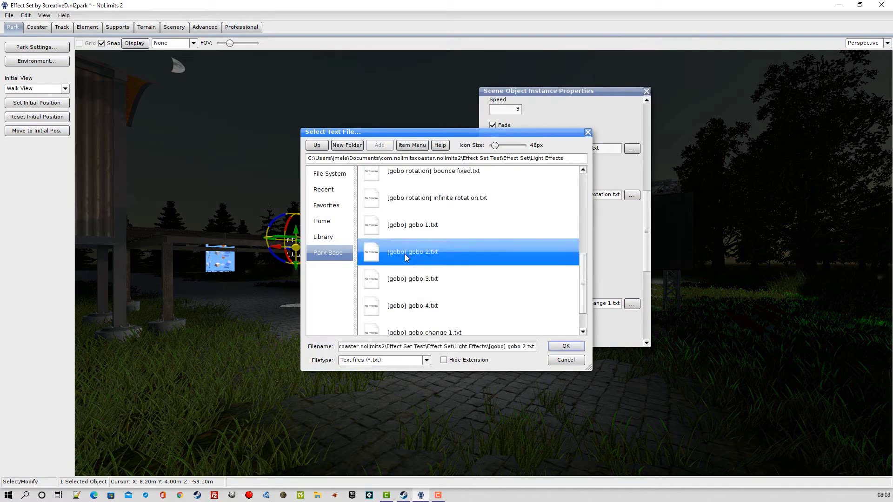
pyautogui.click(573, 347)
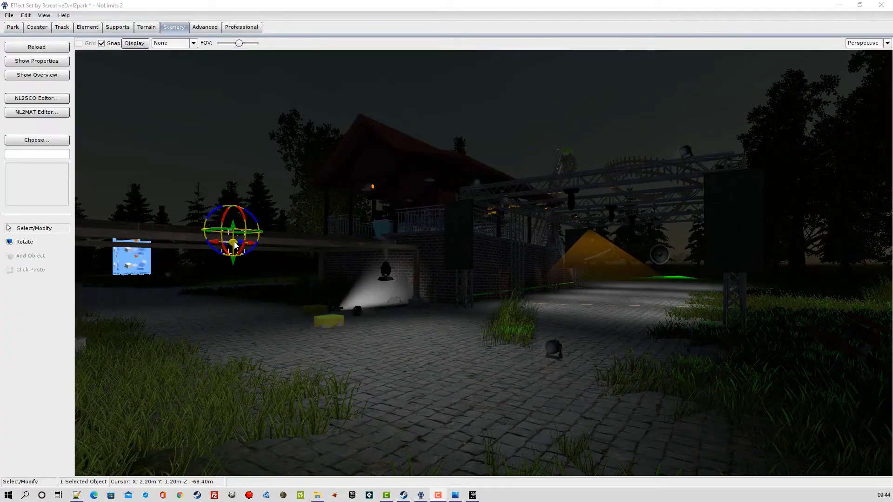
# Open the selected moving head's instance properties and the scene objects overview, and arrange the two windows side by side.
pyautogui.click(234, 242)
pyautogui.click(234, 247)
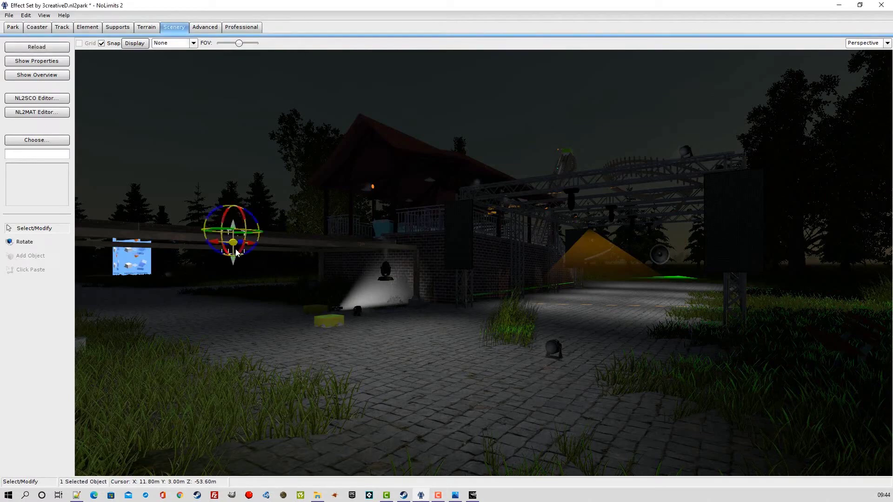
pyautogui.doubleClick(234, 246)
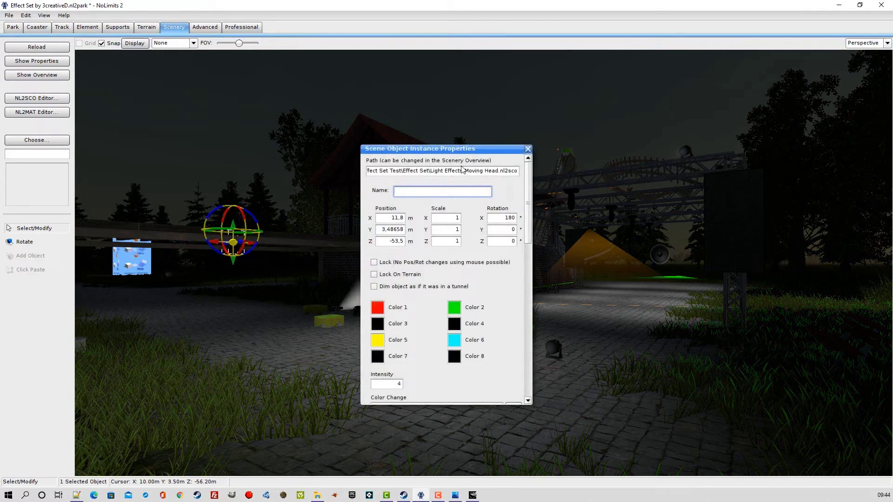
pyautogui.moveTo(430, 154); pyautogui.dragTo(232, 142)
pyautogui.click(32, 74)
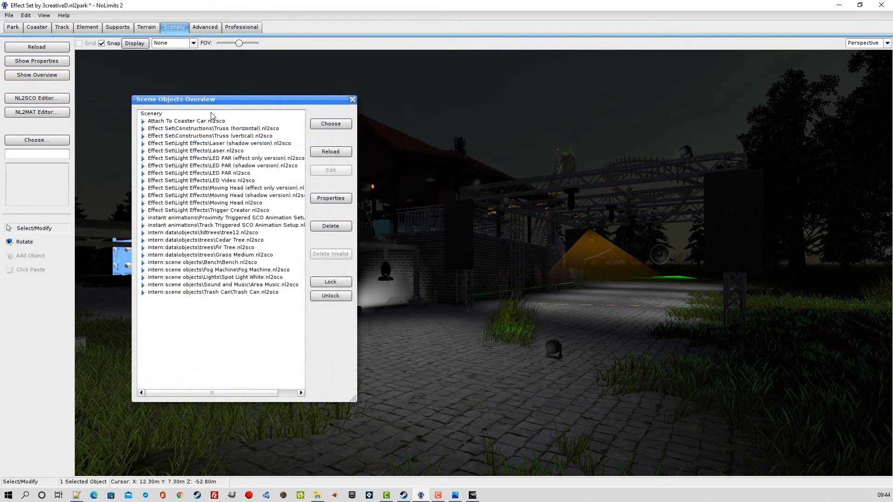
pyautogui.moveTo(211, 104); pyautogui.dragTo(518, 108)
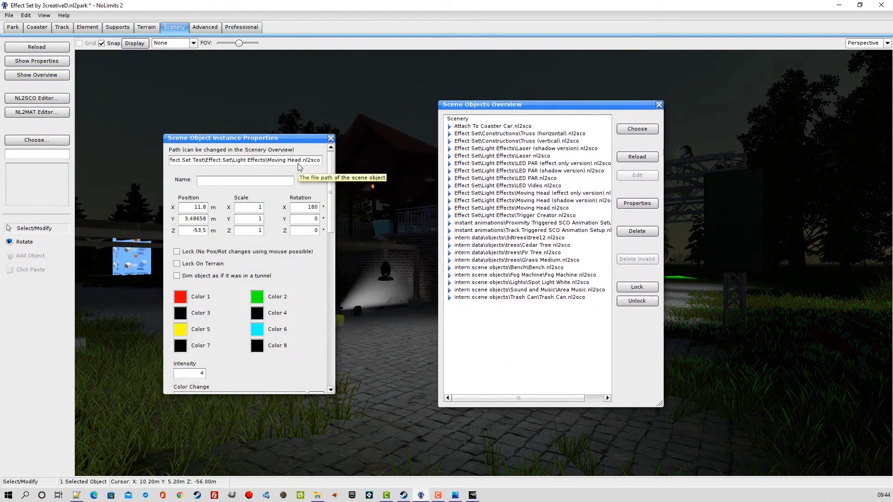
# Open Effect Set\Light Effects\Moving Head.nl2sco for editing and bring up the light source settings of its spotlight thelight0.
pyautogui.click(505, 214)
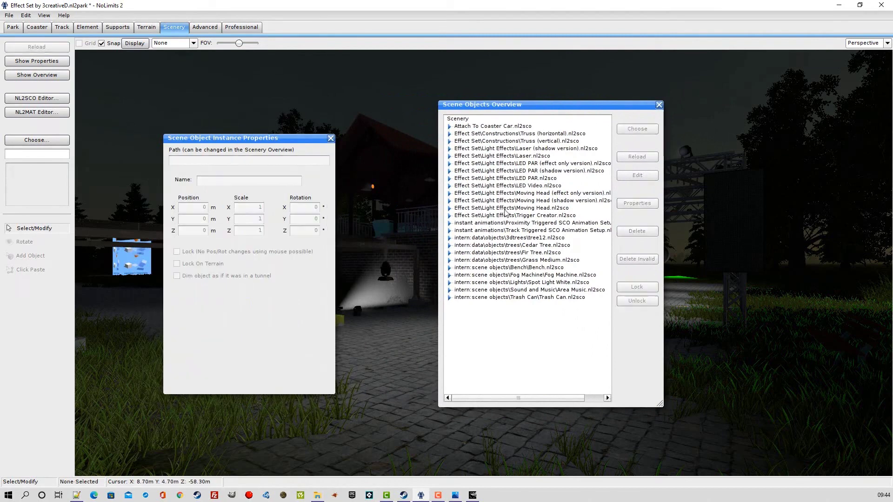
pyautogui.click(505, 210)
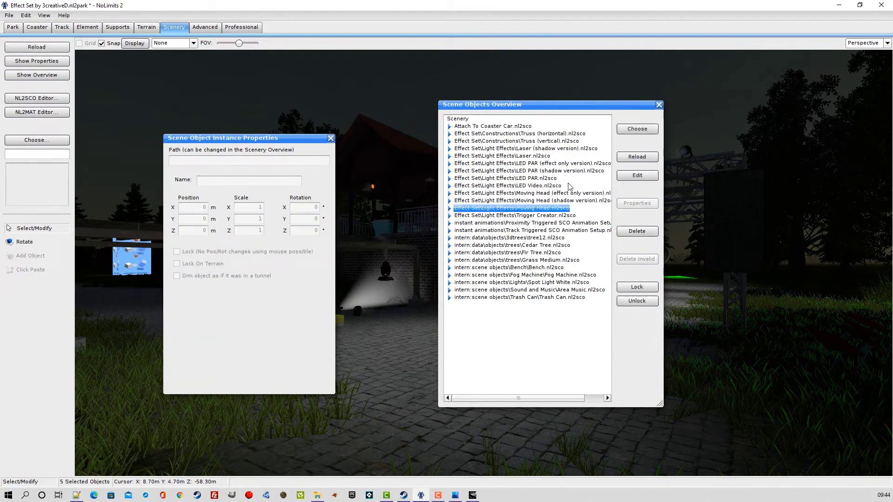
pyautogui.click(637, 175)
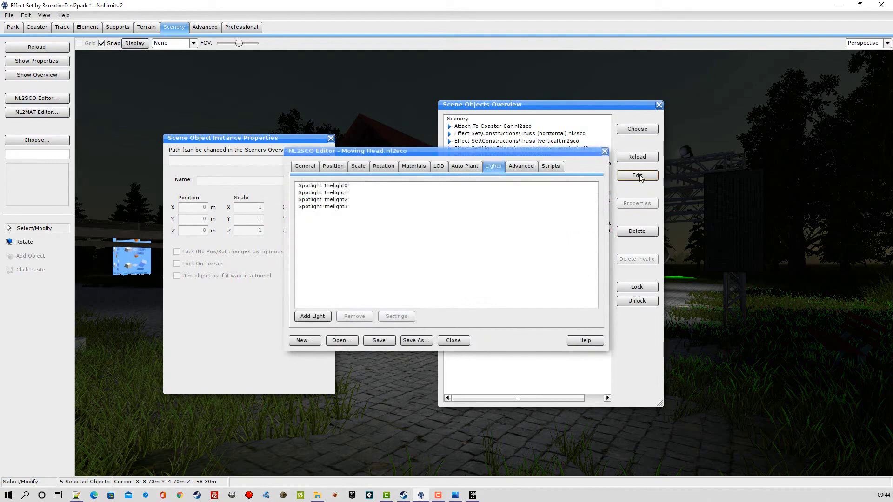
pyautogui.click(332, 187)
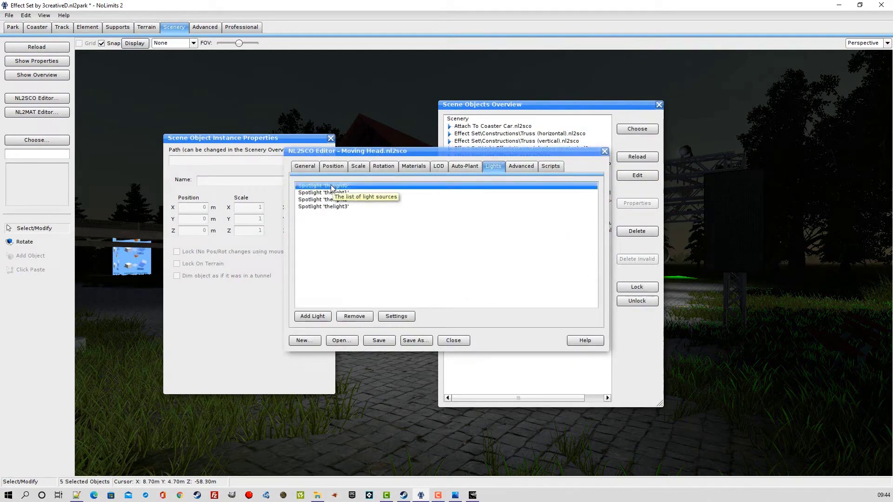
pyautogui.click(400, 319)
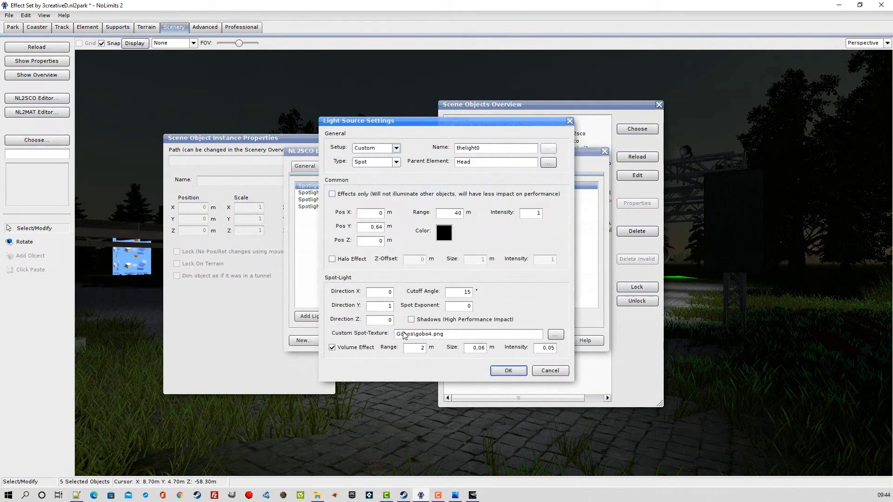
# Look through the gobo and pattern images in the Gobos folder and choose gobo4.png as thelight0's custom spot texture.
pyautogui.click(556, 335)
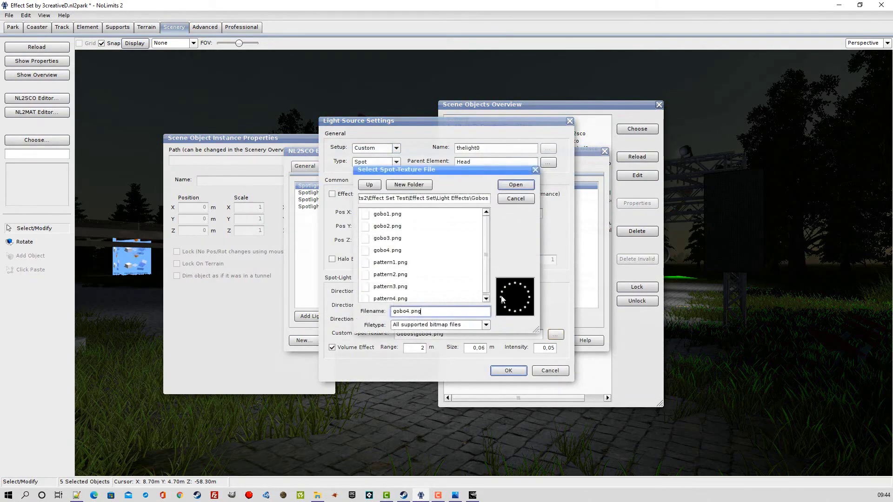
pyautogui.click(391, 225)
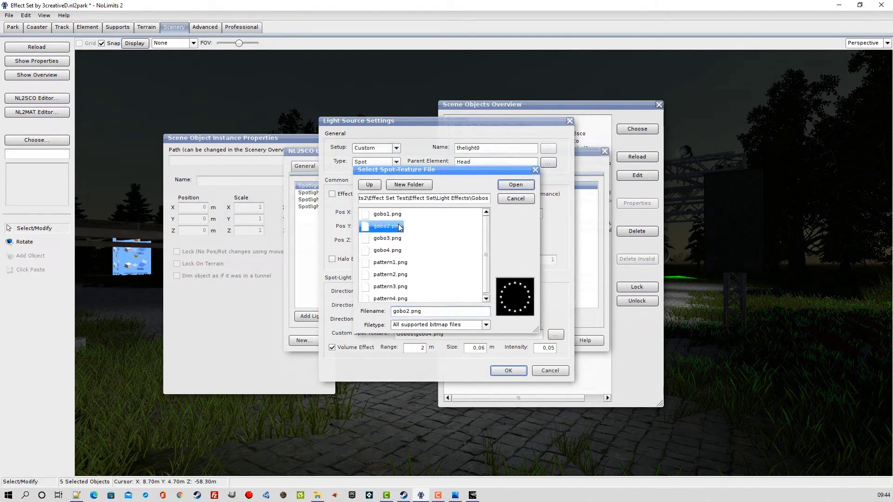
pyautogui.click(396, 276)
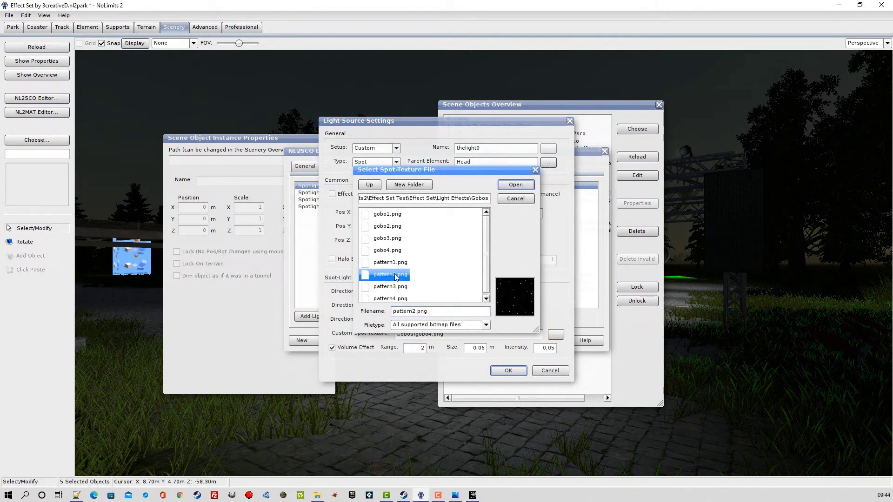
pyautogui.click(387, 252)
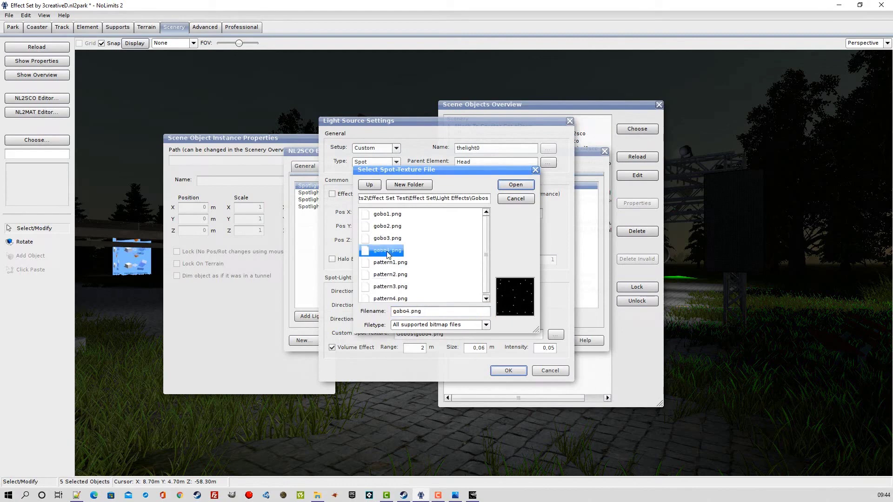
pyautogui.click(516, 186)
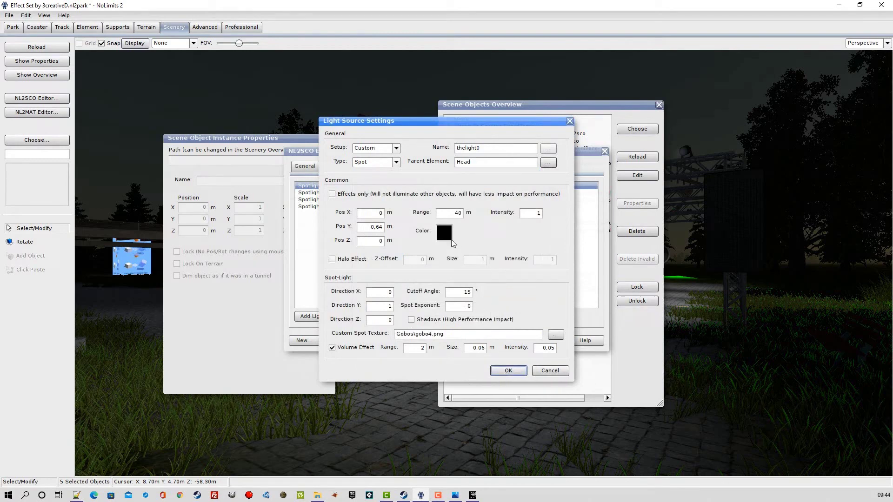
# Pick an orange light color with RGB 217, 148, 40 for thelight0.
pyautogui.click(444, 234)
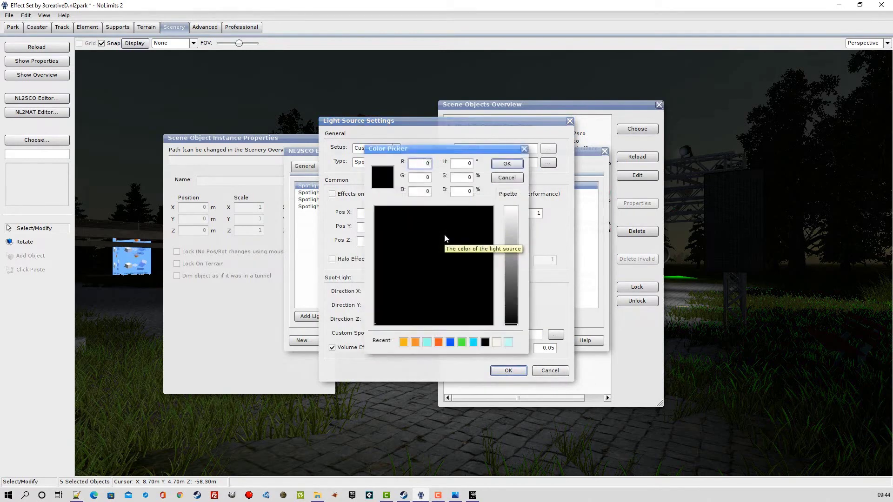
pyautogui.click(510, 224)
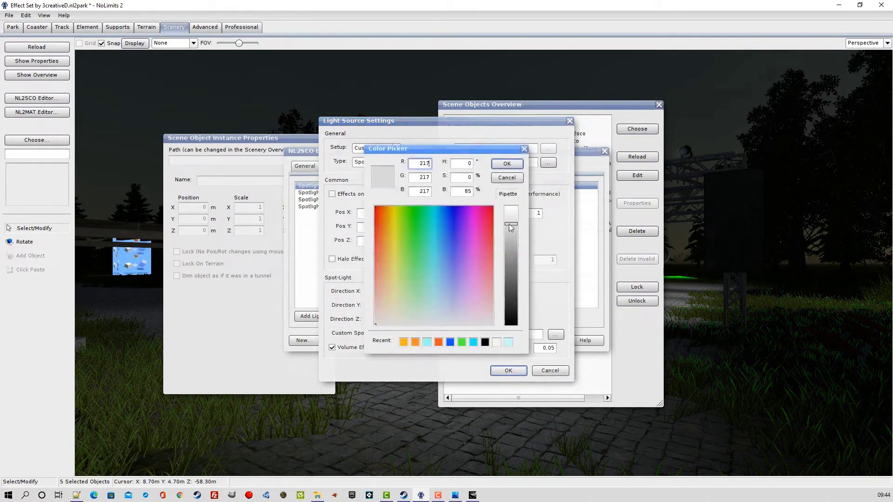
pyautogui.moveTo(405, 242); pyautogui.dragTo(386, 227)
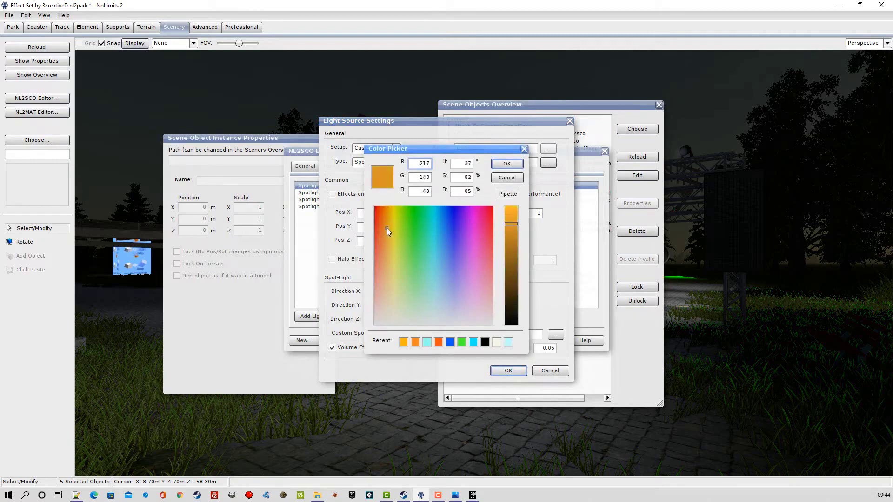